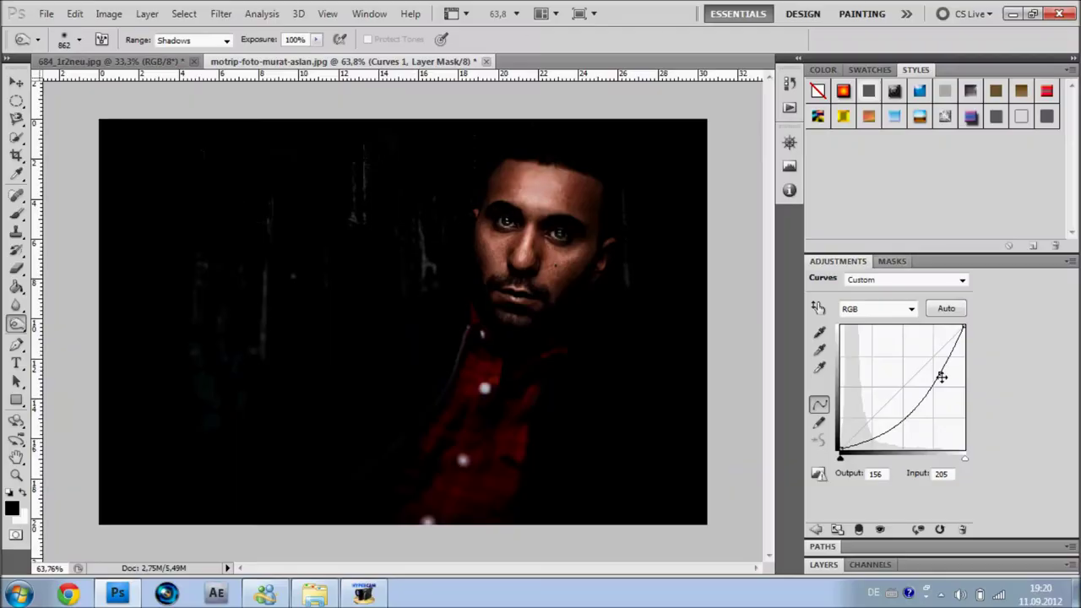
Darken the portrait with a steeper Curves adjustment and pick a 92 px brush
left_click_drag(941, 375, 939, 362)
left_click_drag(905, 399, 905, 417)
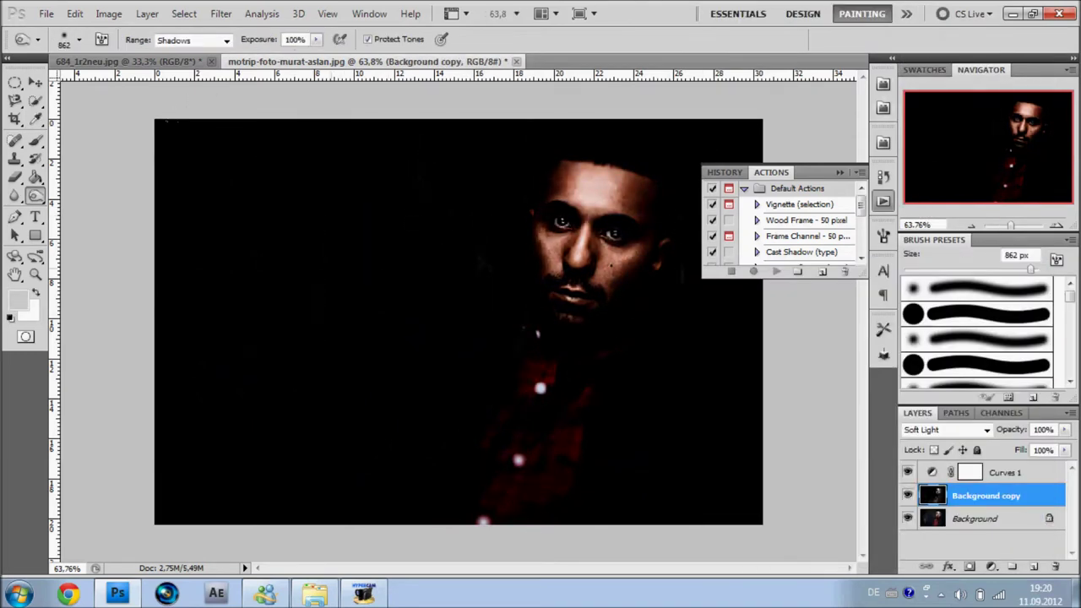
key("b")
left_click(66, 40)
key("Return")
Delete the Background copy layer
key("alt+bracketleft")
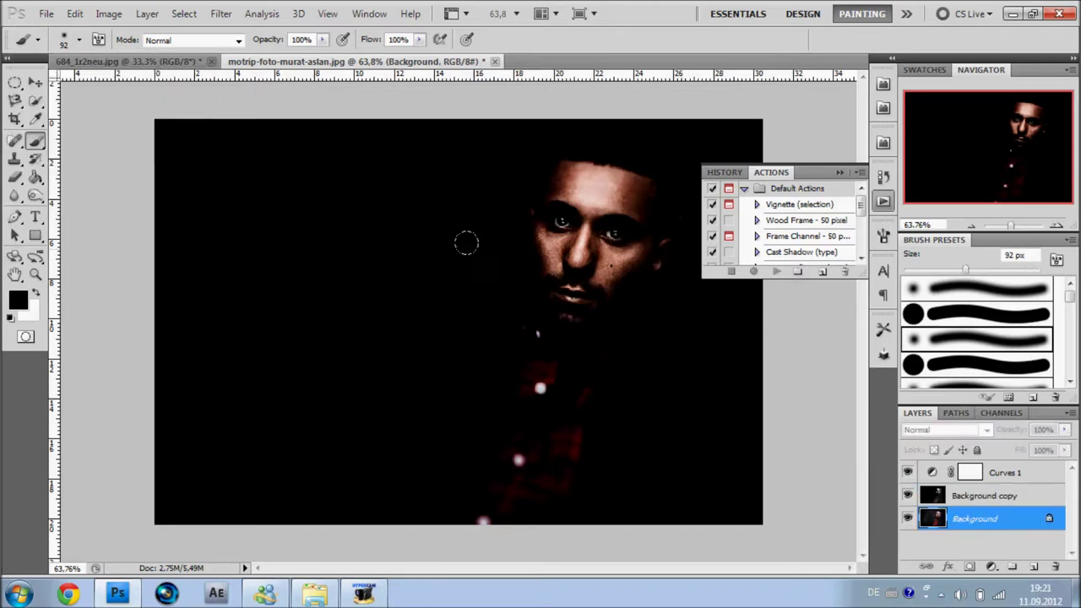
left_click(883, 201)
key("Delete")
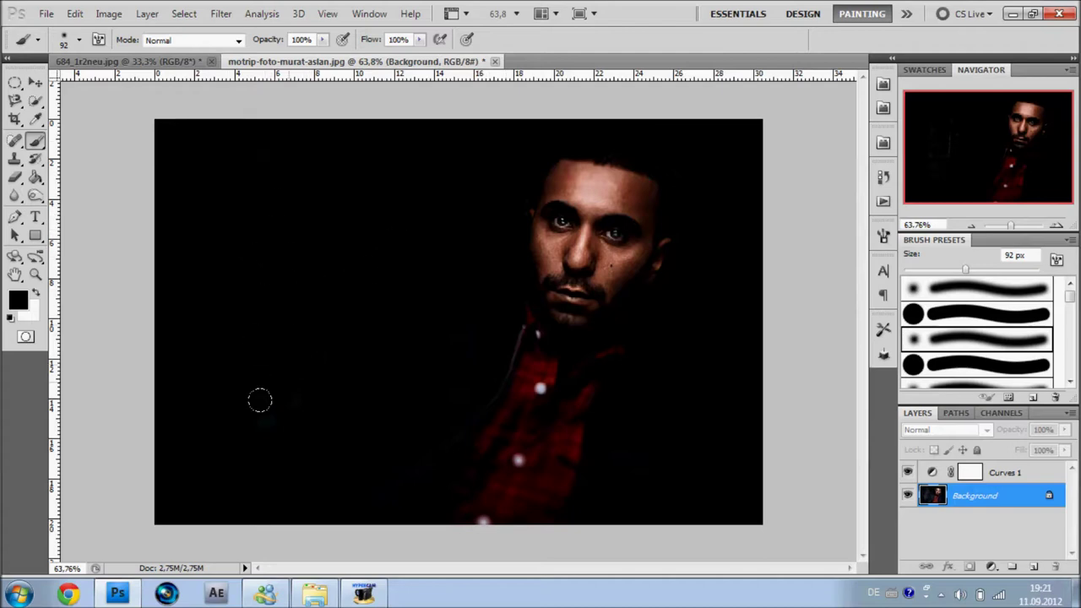
key("ctrl+u")
key("Escape")
Add a white 'Motrip' title in BlackFlag at the upper left
key("t")
left_click(270, 241)
key("ctrl+a")
left_click(184, 39)
left_click(101, 181)
left_click(884, 270)
type("Motrip")
key("ctrl+Return")
Open the Effekte images folder
key("v")
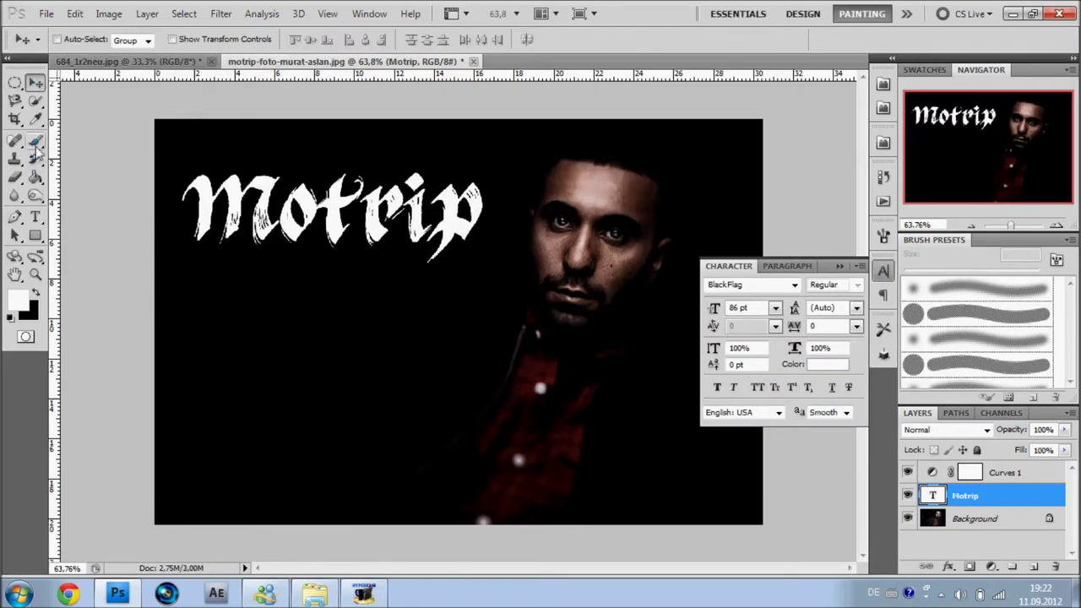
left_click(38, 142)
double_click(473, 181)
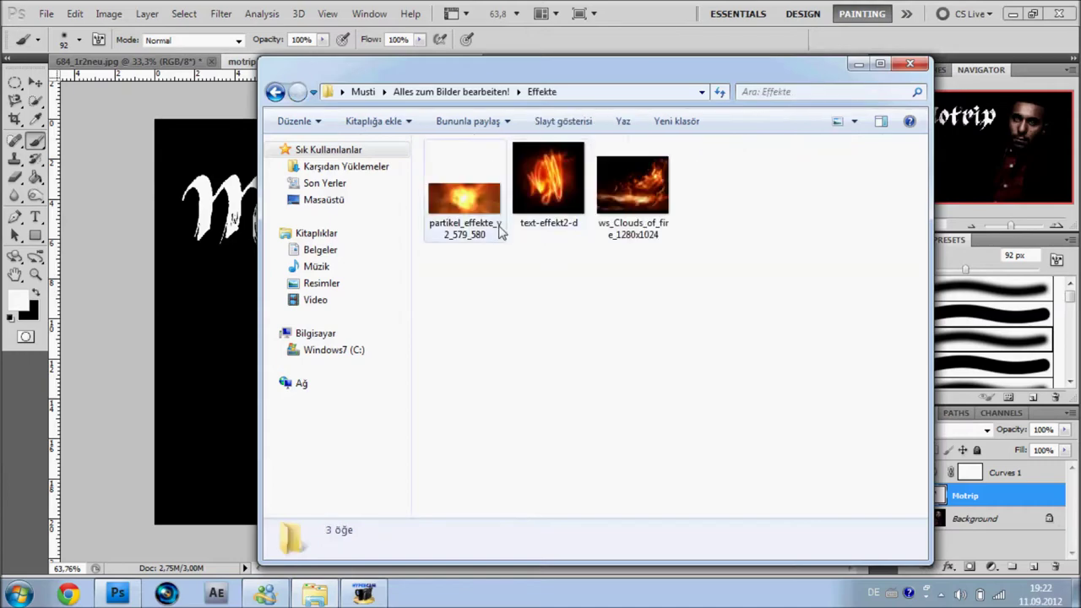
Place partikel_effekte over the title and clear it outside the Motrip letters
left_click_drag(499, 233, 325, 236)
left_click_drag(217, 193, 137, 121)
key("Return")
left_click(933, 519, "ctrl")
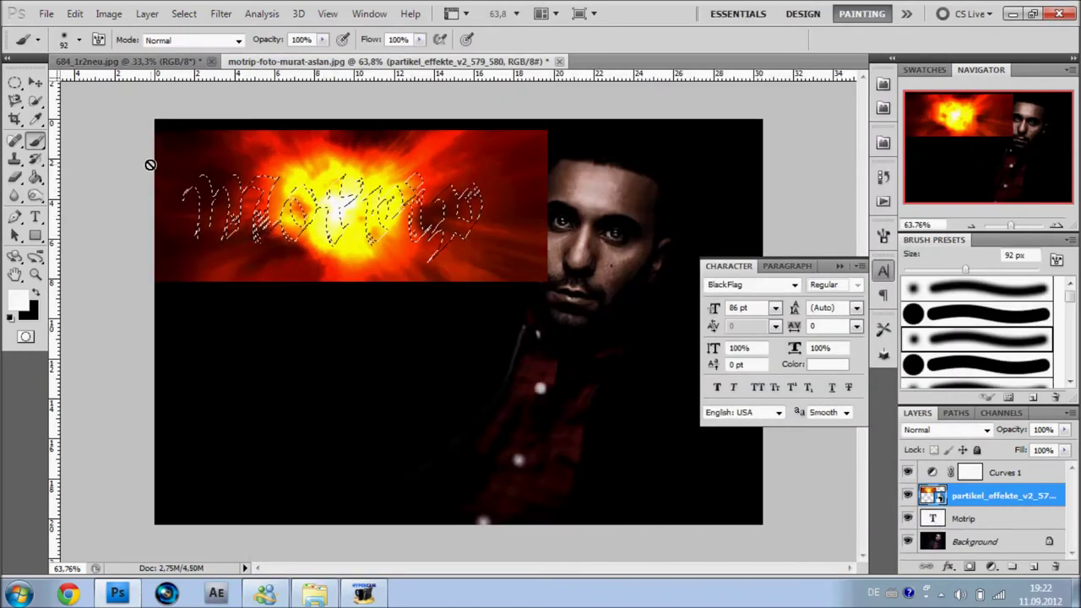
key("e")
key("ctrl+shift+i")
key("Delete")
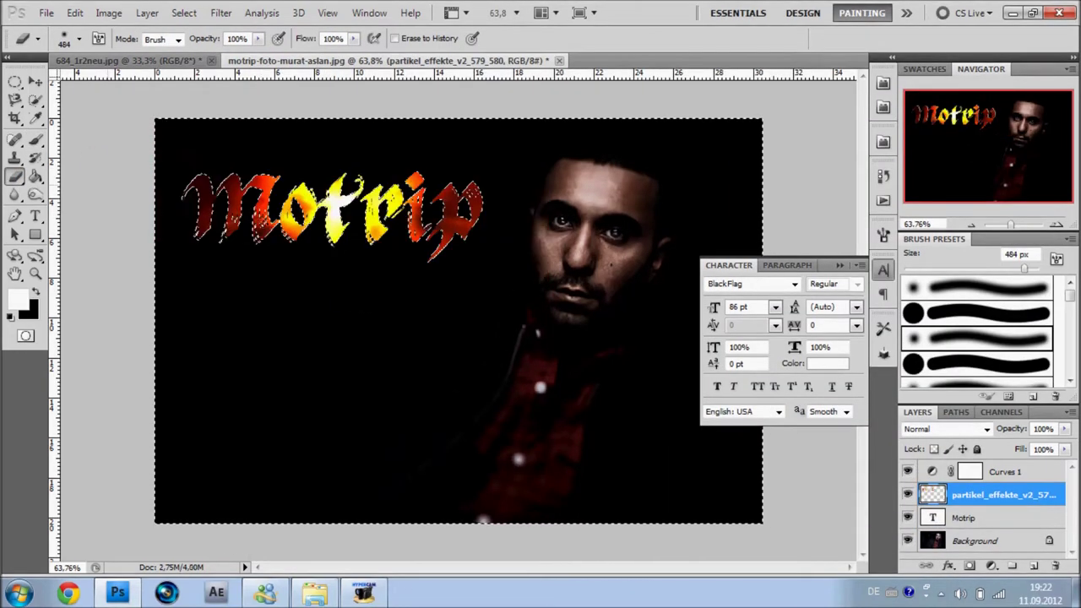
Merge the particle layer into the Motrip title and keep it at the upper left
key("ctrl+e")
key("v")
mouse_move(135, 156)
left_mouse_down()
mouse_move(266, 299)
mouse_move(313, 289)
left_mouse_up()
key("e")
left_click(80, 38)
key("Escape")
left_click(884, 200)
key("v")
left_click_drag(425, 363, 257, 194)
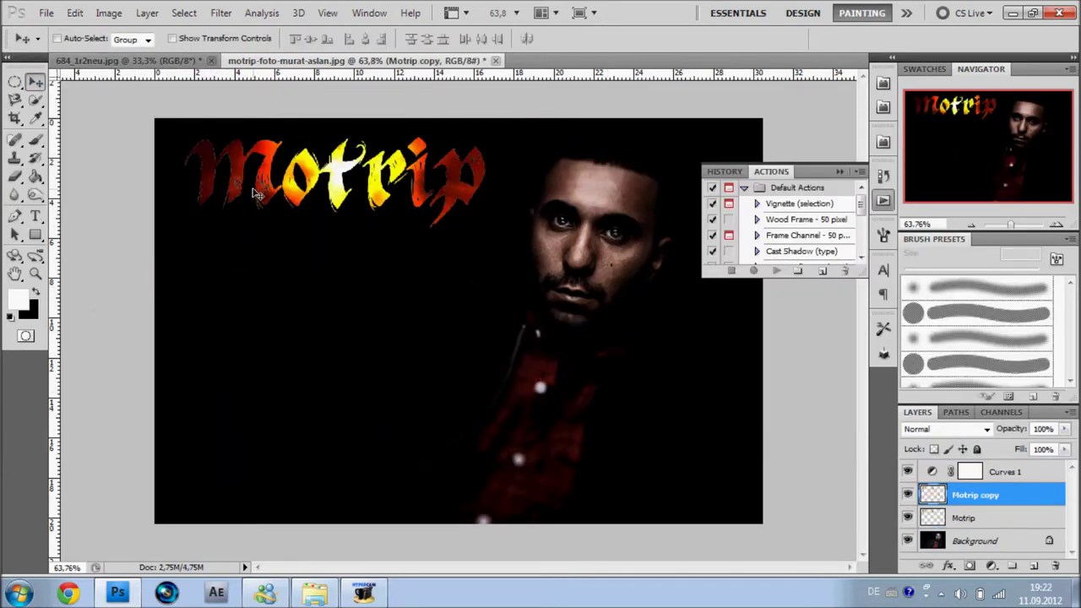
Desaturate the Motrip title to Saturation -47
key("ctrl+u")
left_click_drag(842, 418, 806, 426)
key("Return")
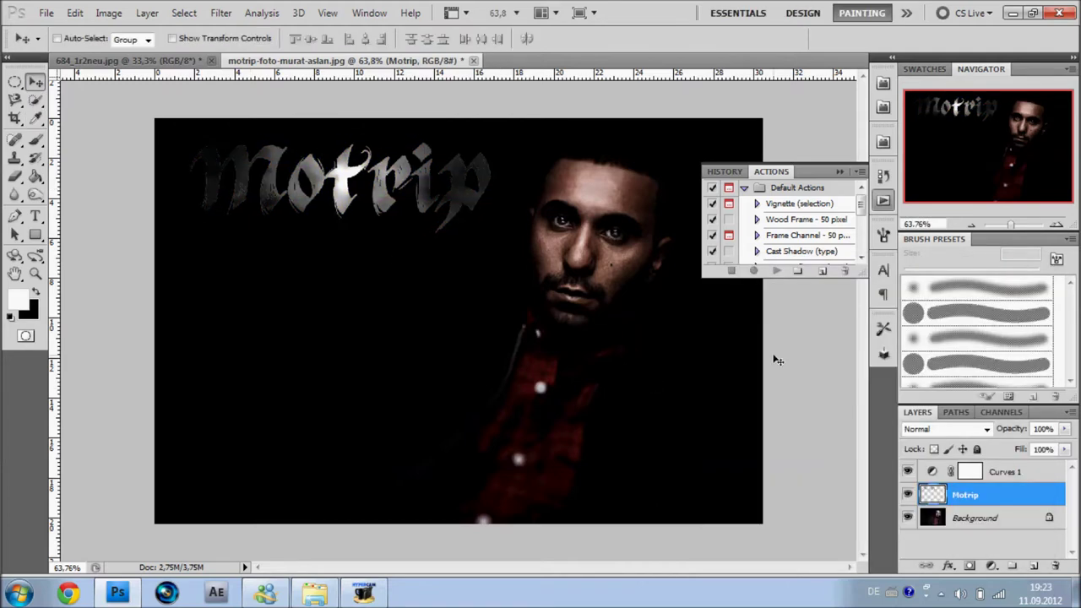
Try colour and gradient overlays and a bevel and emboss on the Motrip title
double_click(1014, 493)
left_click(596, 403)
left_click(561, 419)
left_click(600, 333)
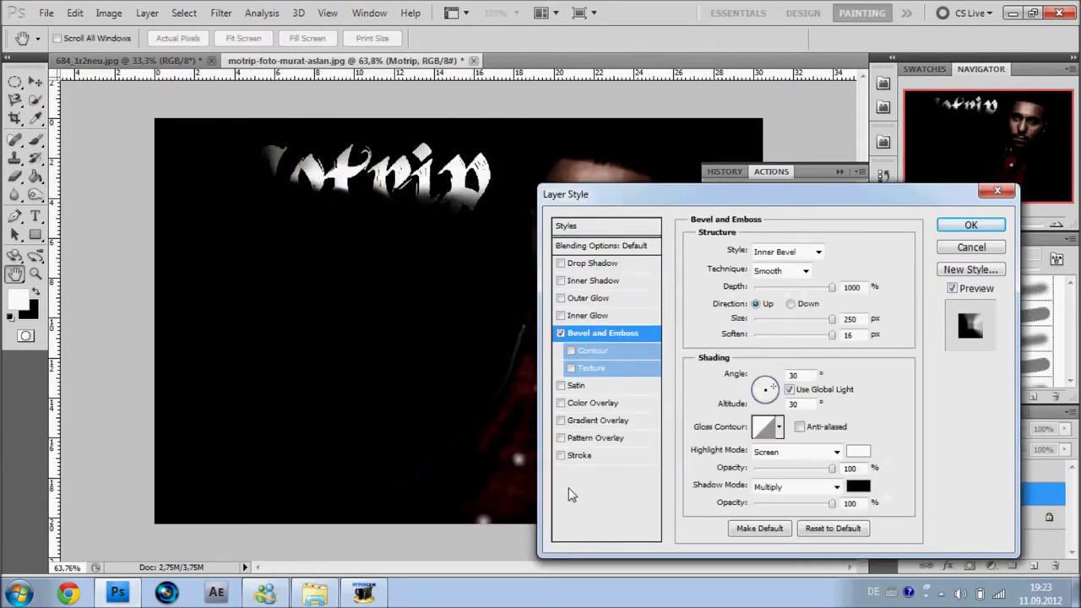
left_click(561, 298)
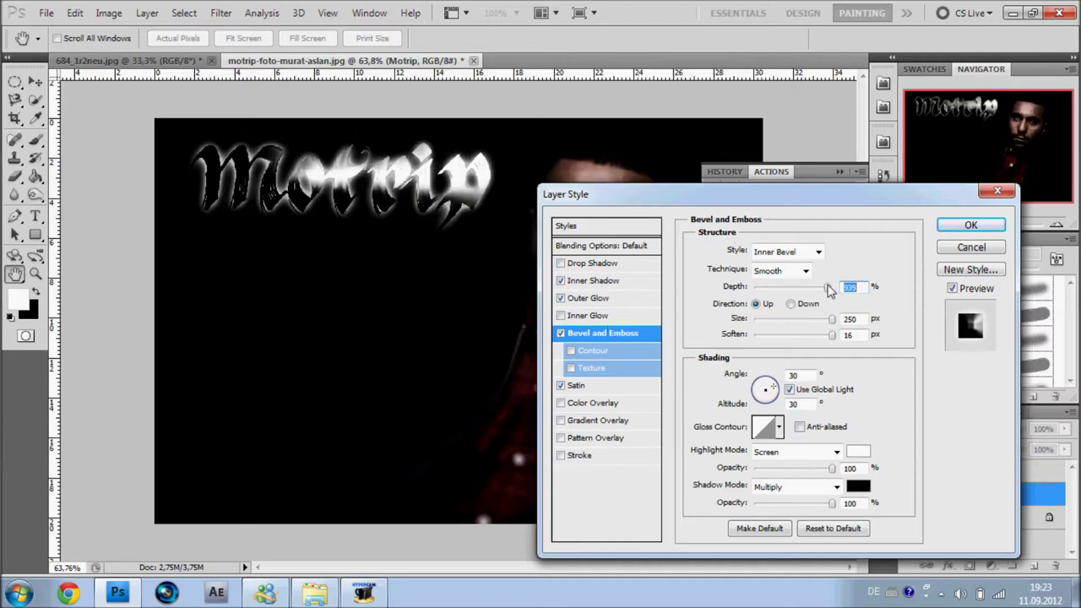
type("918")
left_click_drag(765, 389, 769, 397)
left_click_drag(826, 287, 825, 289)
type("1000")
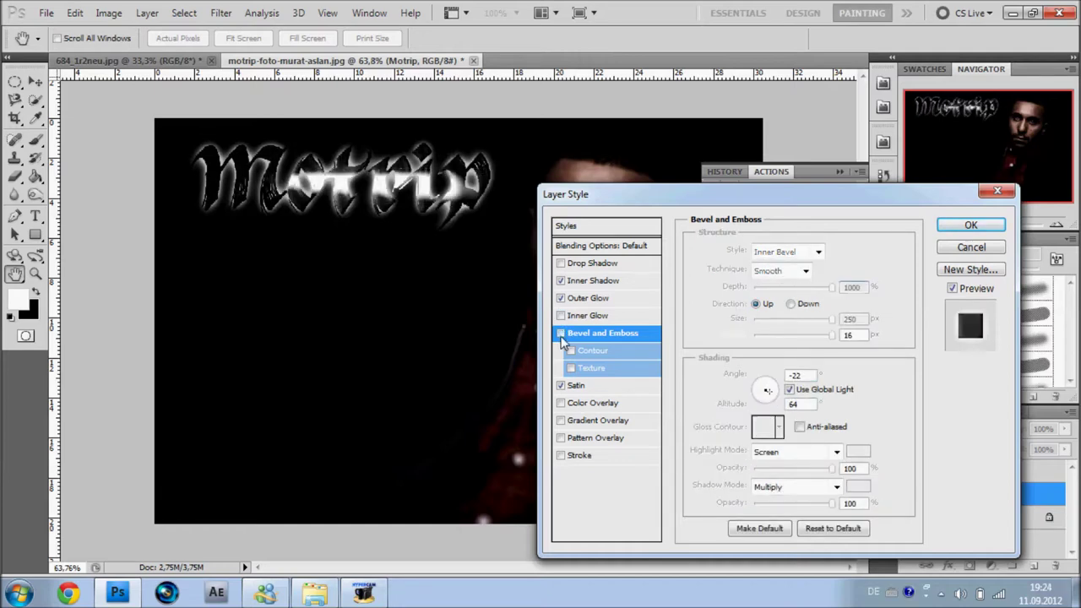
Drop the bevel and satin, keep a drop shadow, and apply the layer styles
left_click(560, 333)
left_click(560, 385)
left_click(560, 263)
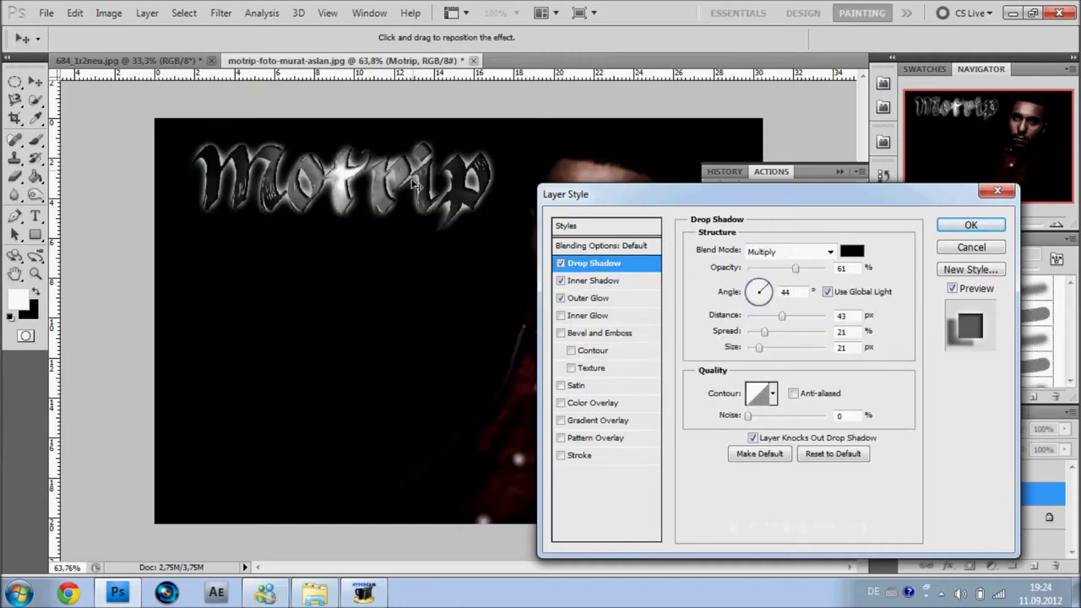
left_click(971, 225)
Move the title to the bottom left and return to the Musti folder
key("v")
left_click_drag(391, 194, 391, 481)
left_click(363, 90)
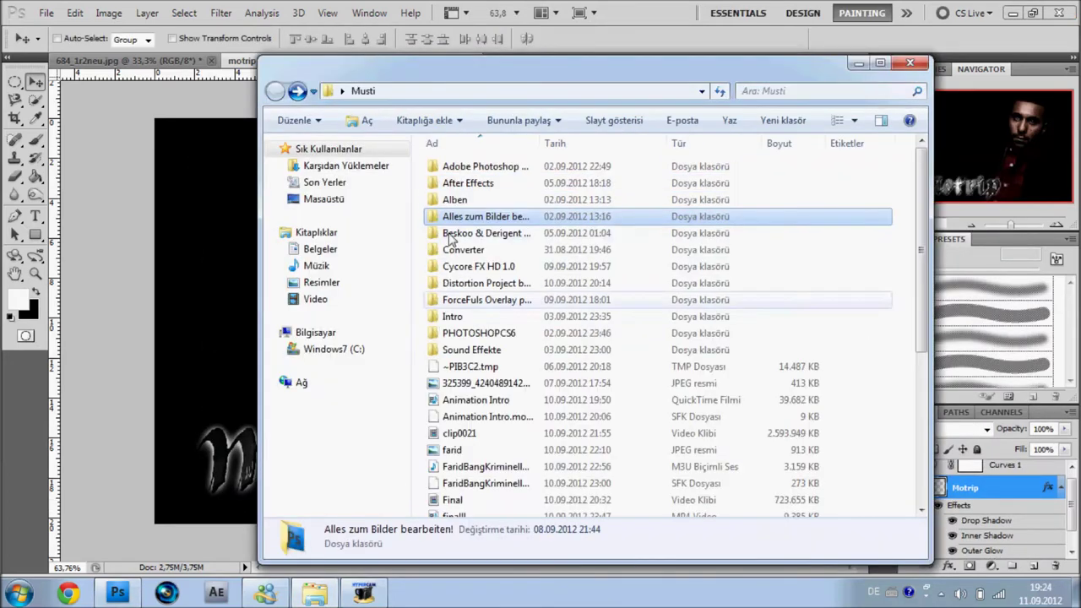
Place the text112 texture across the whole canvas in Screen blend mode
double_click(372, 213)
double_click(447, 297)
left_click_drag(717, 296, 245, 439)
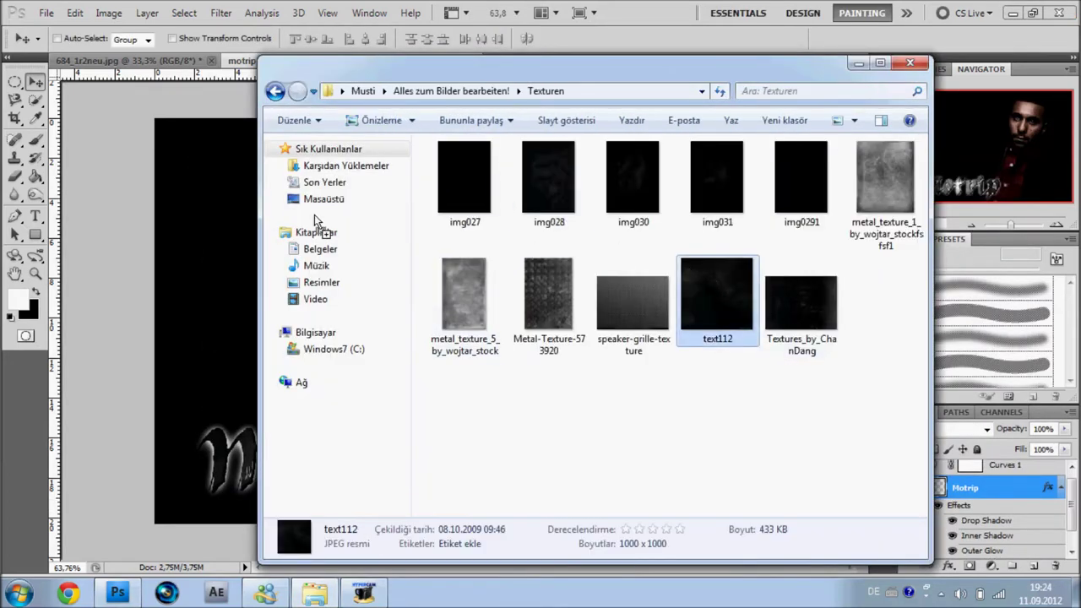
left_click_drag(330, 355, 760, 127)
left_click(946, 429)
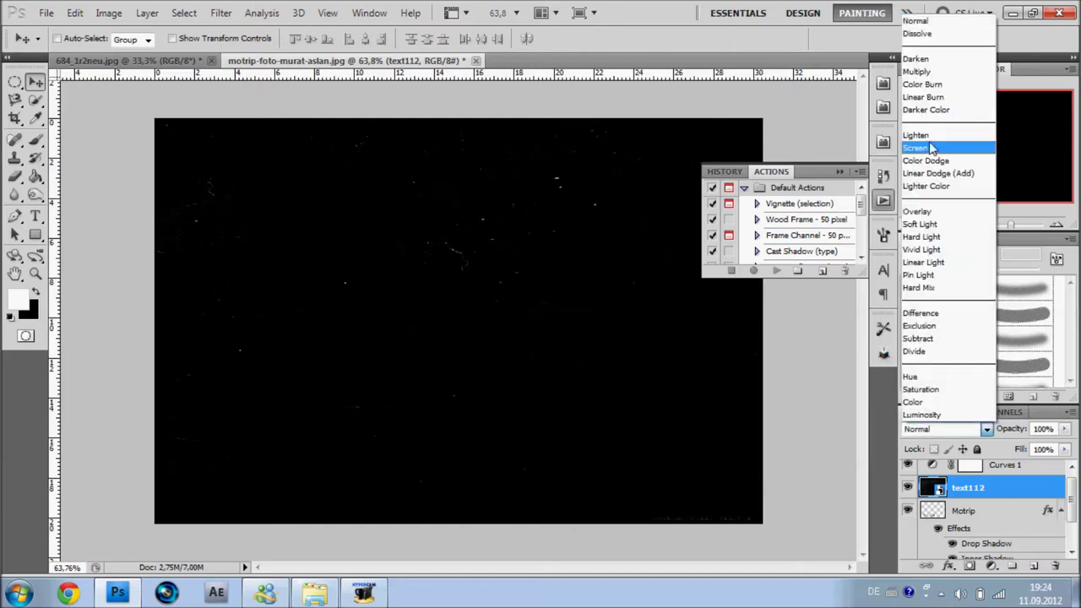
left_click(951, 210)
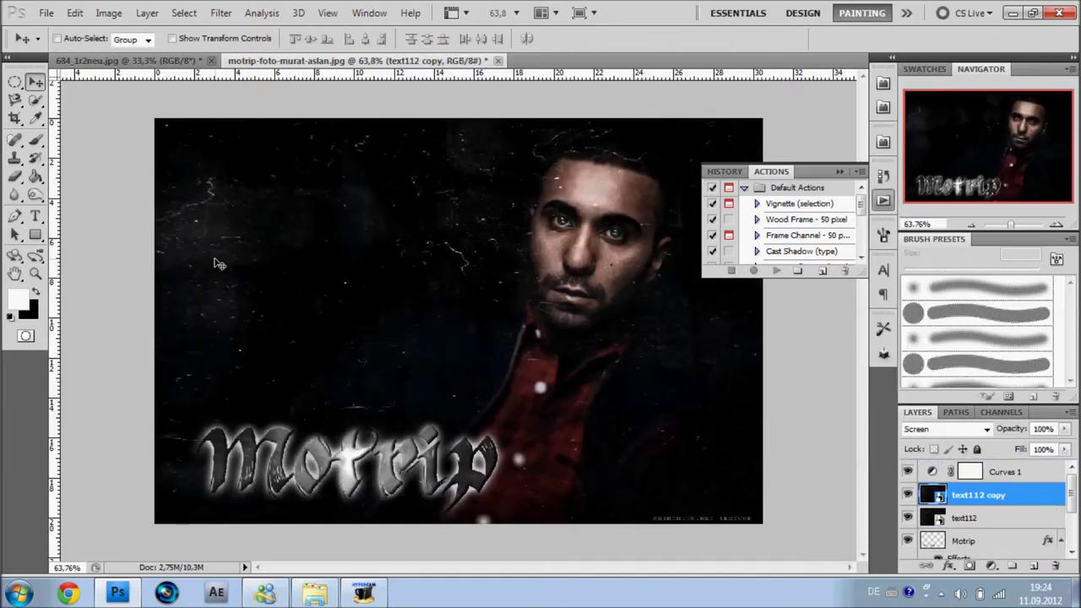
Set up a soft round eraser brush and bring the Texturen folder forward
key("e")
left_click(79, 38)
left_click(87, 145)
key("Return")
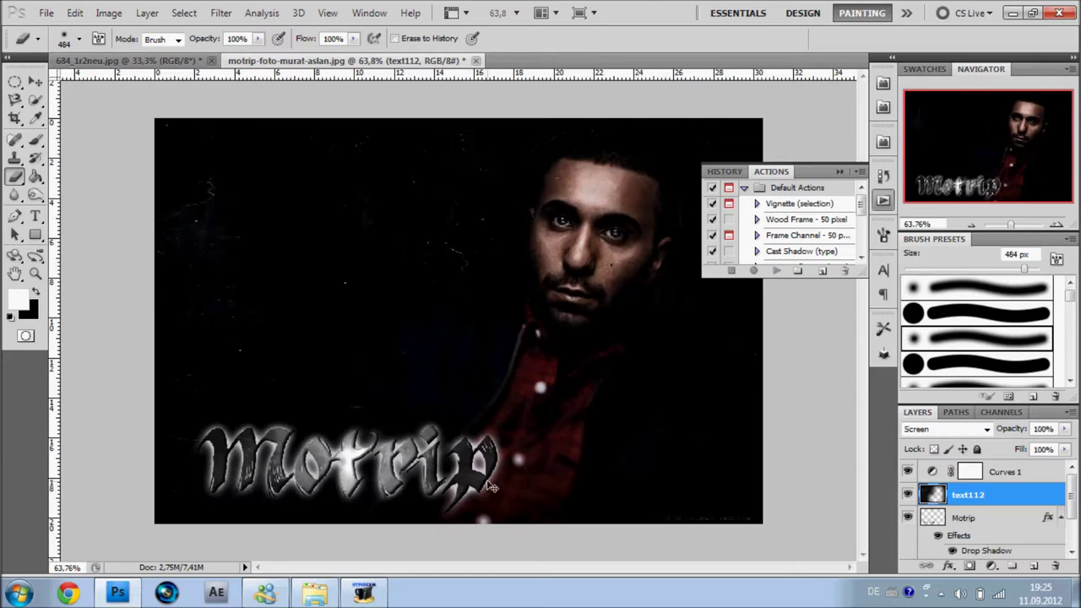
left_click(330, 597)
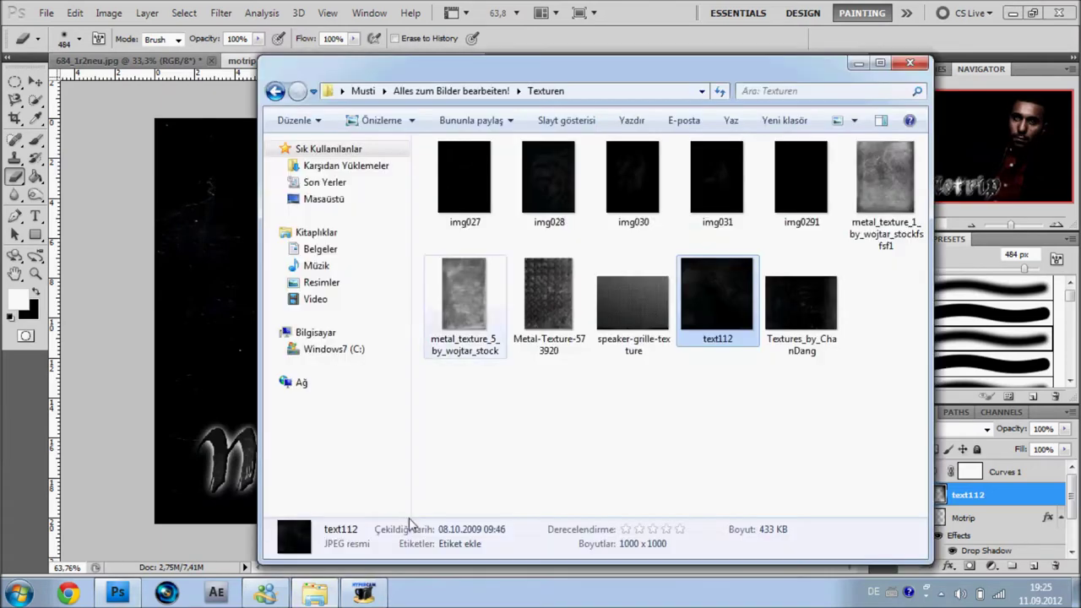
Preview the textures and place img031 stretched wider across the canvas
double_click(637, 206)
key("Right")
key("Escape")
mouse_move(711, 207)
left_mouse_down()
mouse_move(212, 241)
mouse_move(326, 301)
left_mouse_up()
left_click_drag(447, 322, 765, 336)
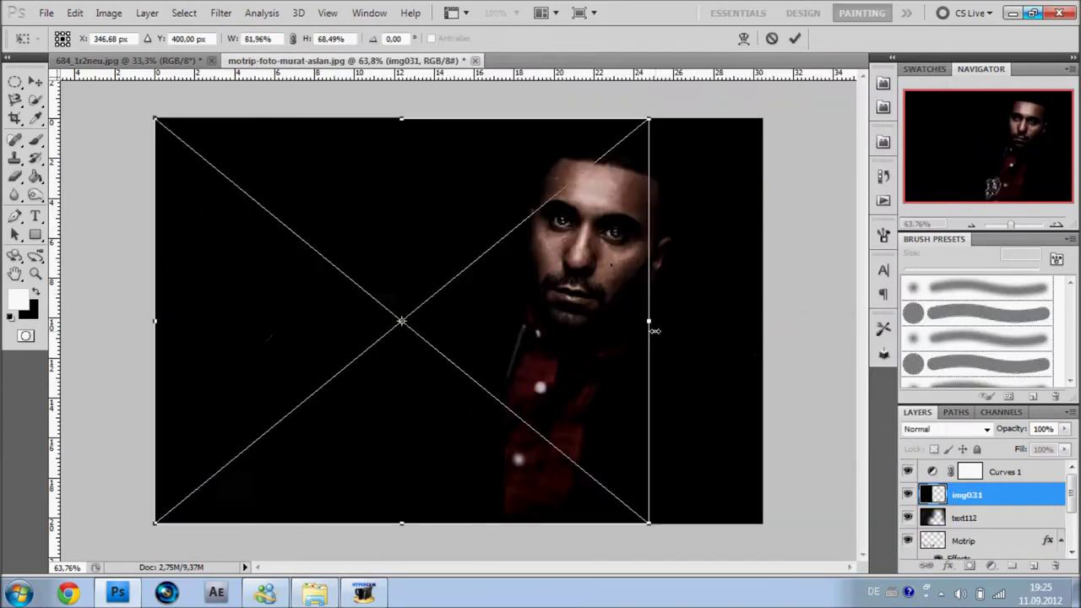
key("Return")
Set img031 to Screen mode and choose Jellyka Wonderland for the new title
key("ctrl+j")
left_click(946, 430)
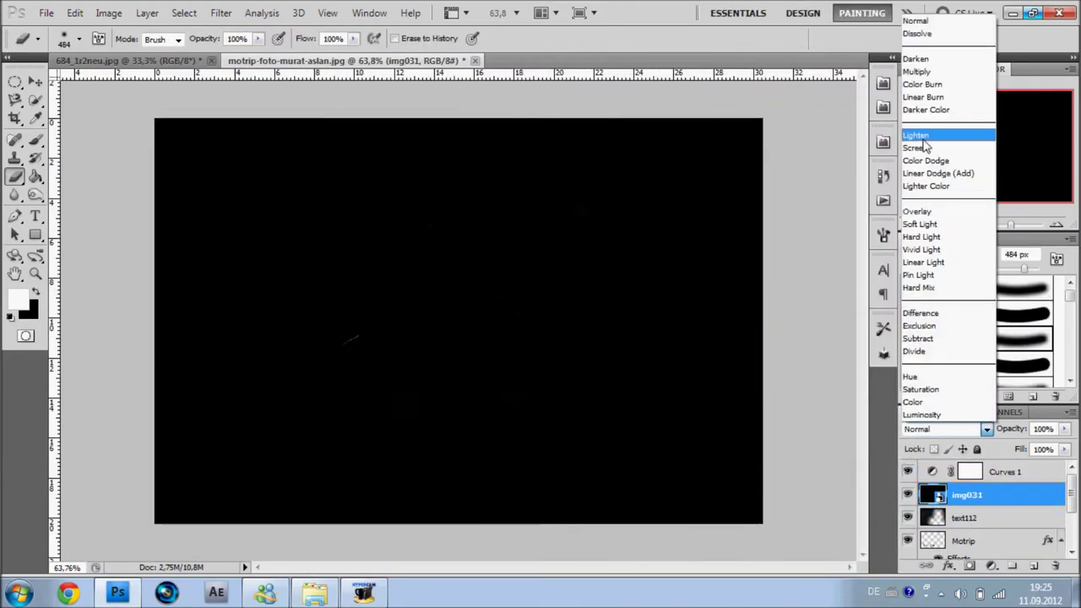
left_click(942, 152)
key("Delete")
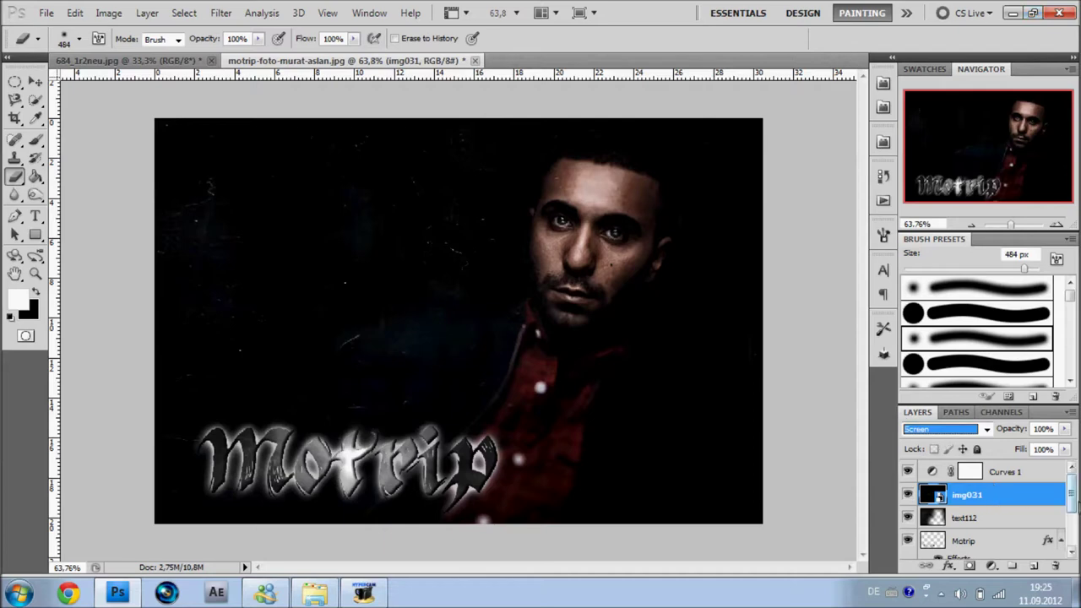
key("Down")
key("Down")
key("Down")
key("Down")
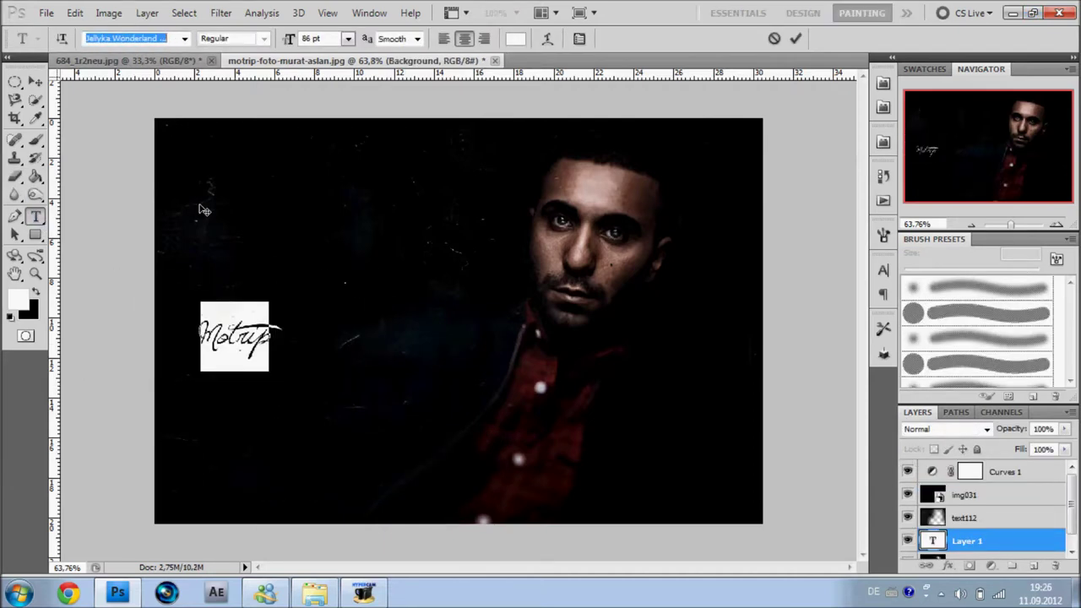
key("Down")
key("Down")
Resize the script Motrip title and move it to the lower left
left_click(35, 81)
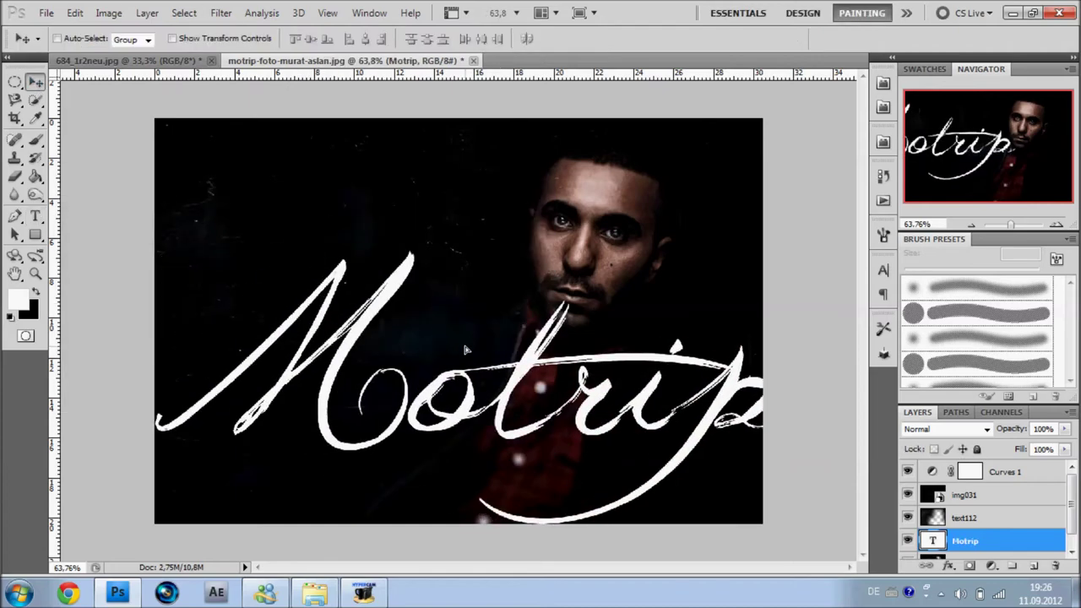
key("ctrl+t")
left_click_drag(466, 350, 354, 439)
key("Return")
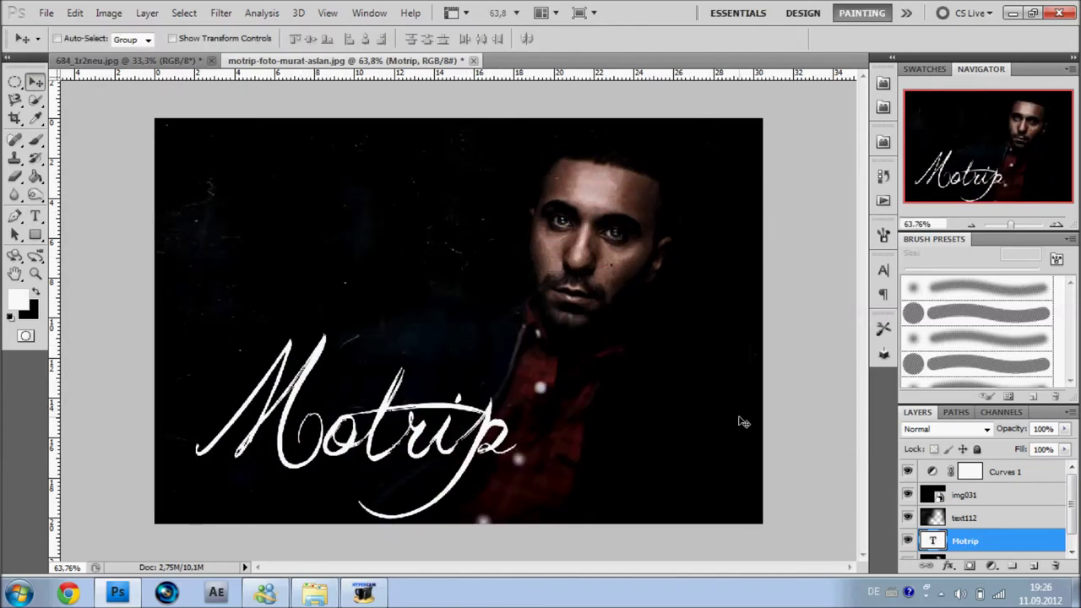
Add the Textures_by_ChanDang texture layer and try its blend modes
scroll(958, 459, "down", 1)
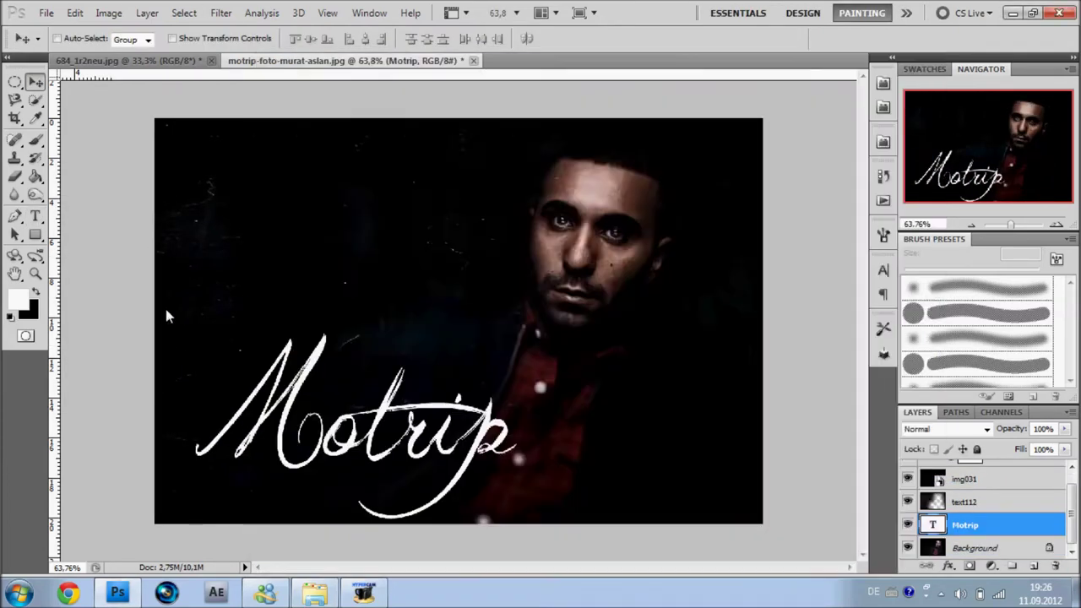
left_click(940, 430)
left_click(917, 148)
key("Up")
key("Up")
key("Up")
Set the texture to Pin Light and rasterize it
key("Down")
key("Down")
key("Down")
key("Down")
key("Down")
key("Down")
key("Down")
key("Down")
key("Down")
left_click(932, 548, "ctrl")
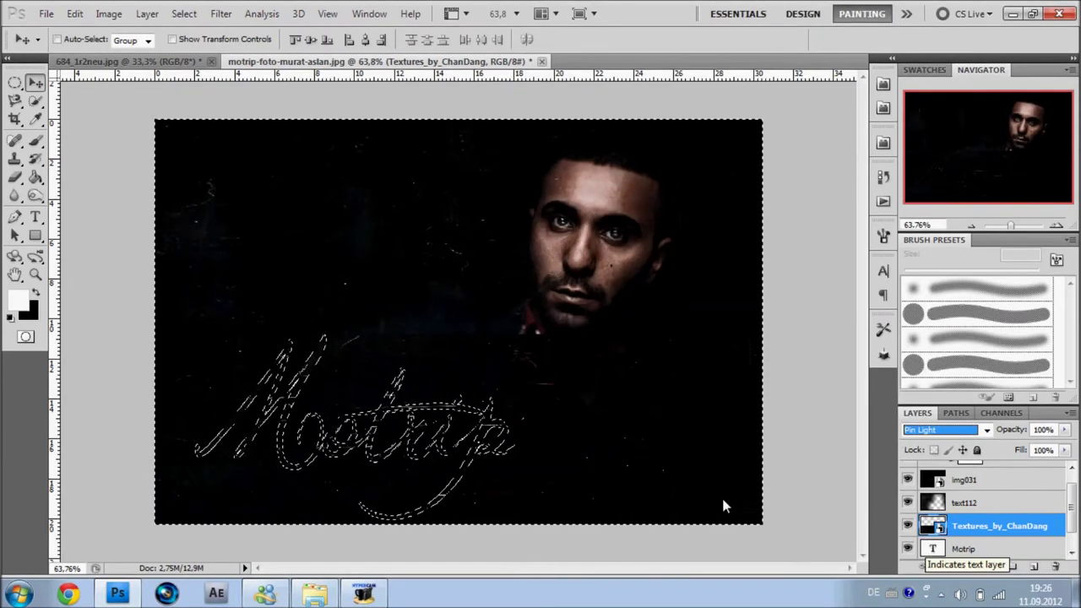
key("b")
key("Return")
Dodge over the title with a 618 px brush and turn off its inner shadow
left_click(35, 195)
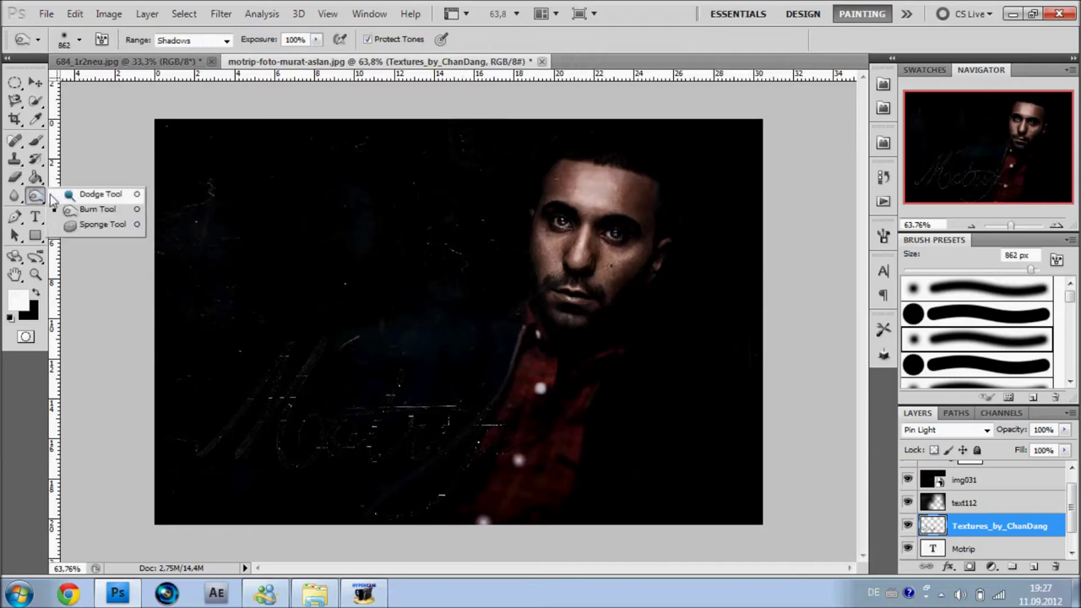
left_click(79, 40)
type("618")
key("Return")
left_click_drag(473, 457, 283, 297)
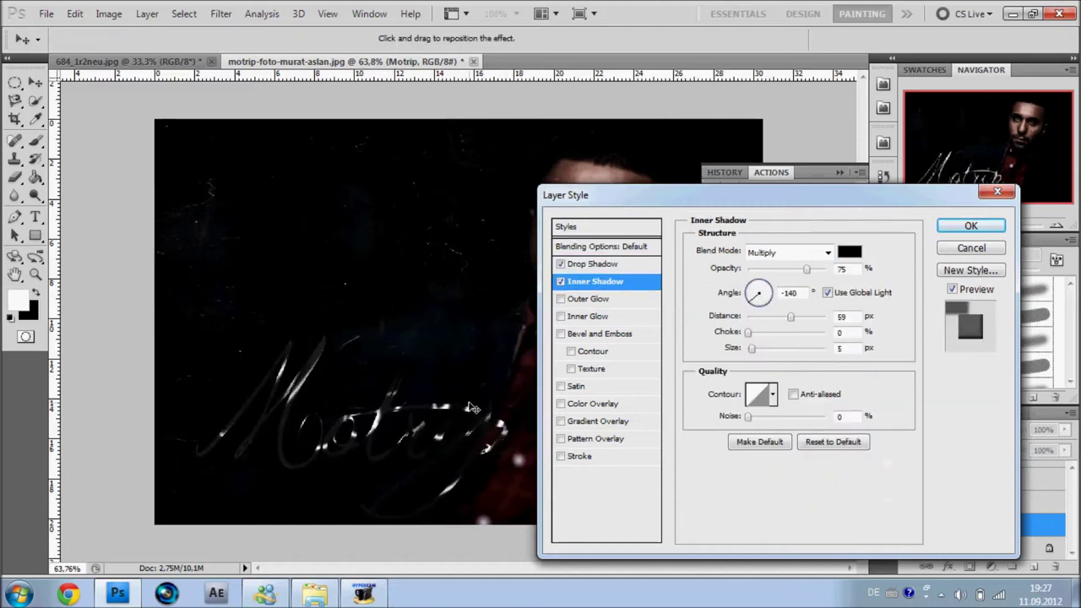
left_click(560, 281)
left_click(591, 264)
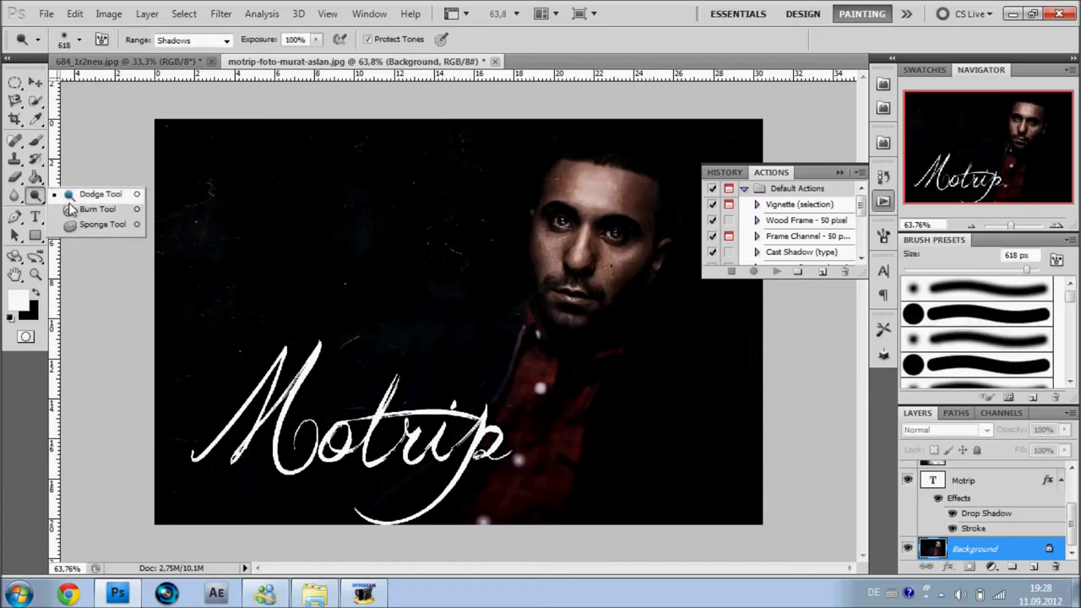
Set up the Burn tool for Shadows at 38% exposure
left_click(84, 212)
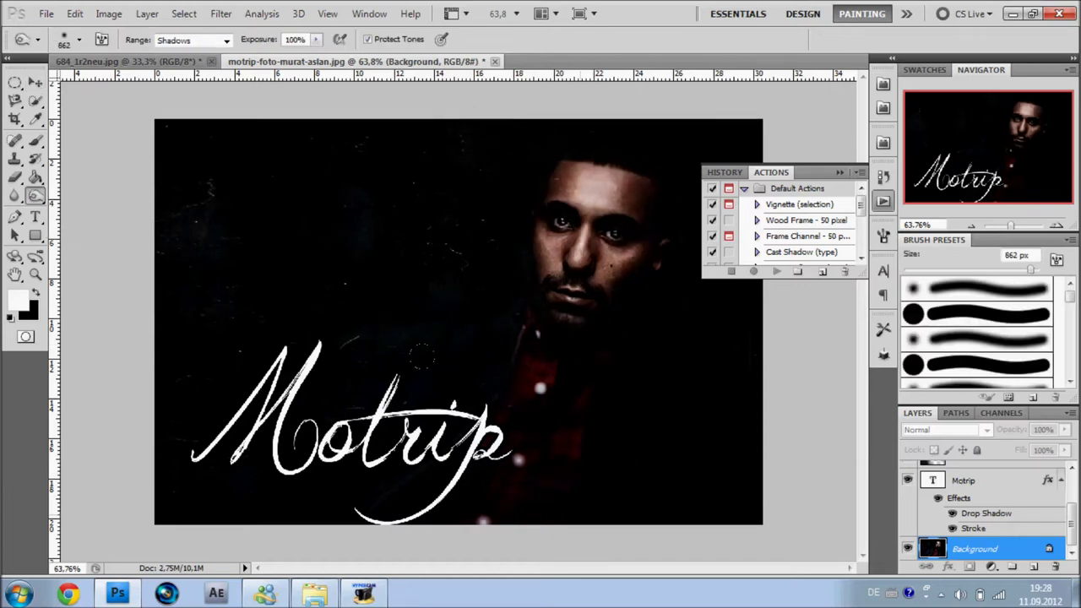
key("ctrl+u")
left_click(193, 40)
left_click(173, 68)
left_click(173, 54)
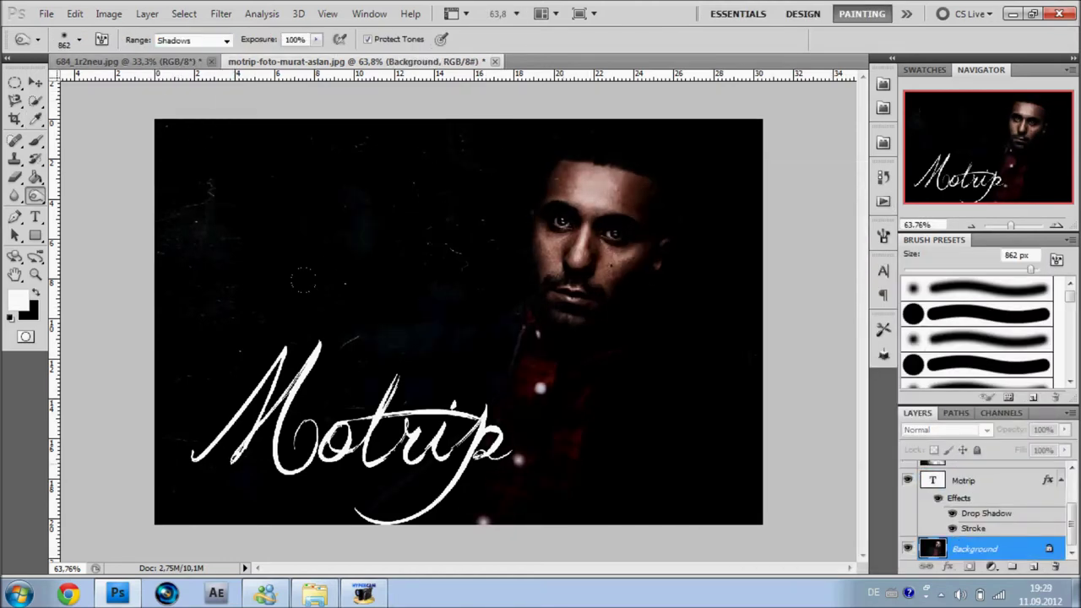
type("38")
key("Return")
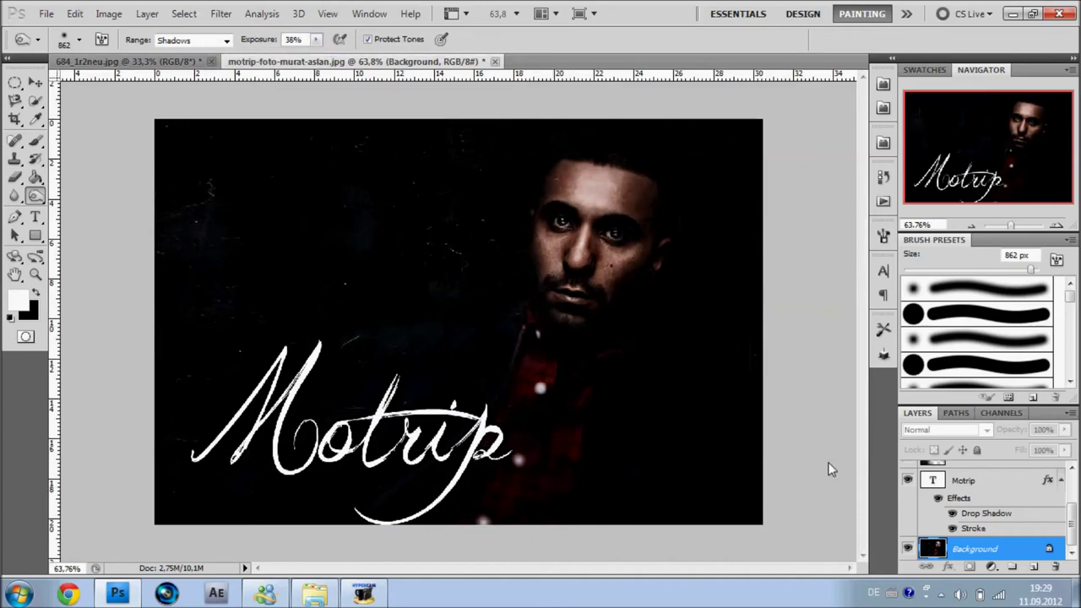
Adjust the title's layer style and nudge Motrip slightly right and up
right_click(999, 493)
double_click(1000, 493)
left_click(561, 282)
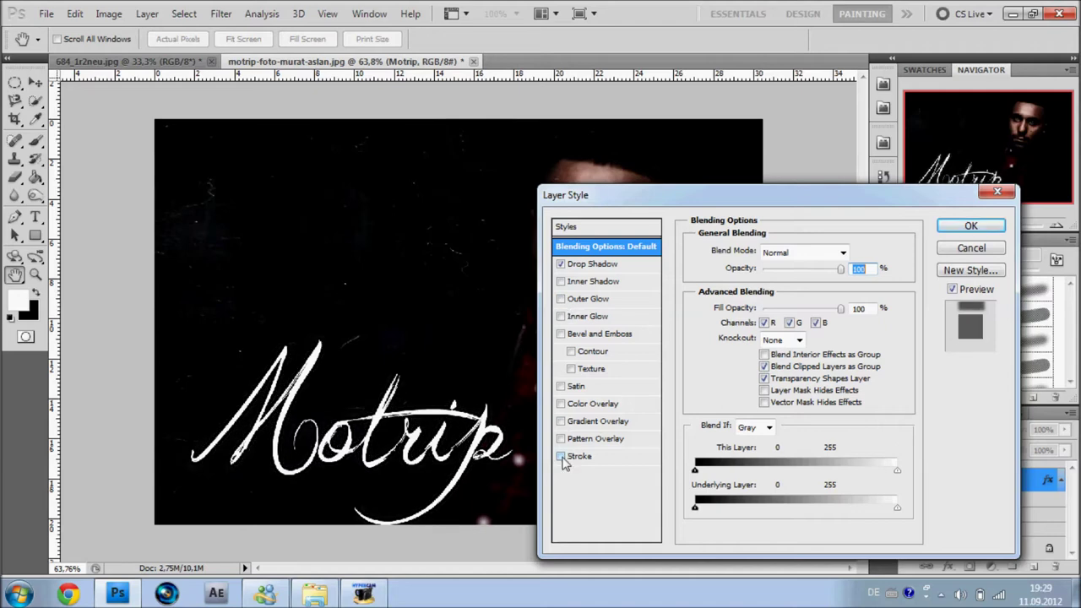
key("Return")
key("v")
left_click_drag(135, 317, 157, 307)
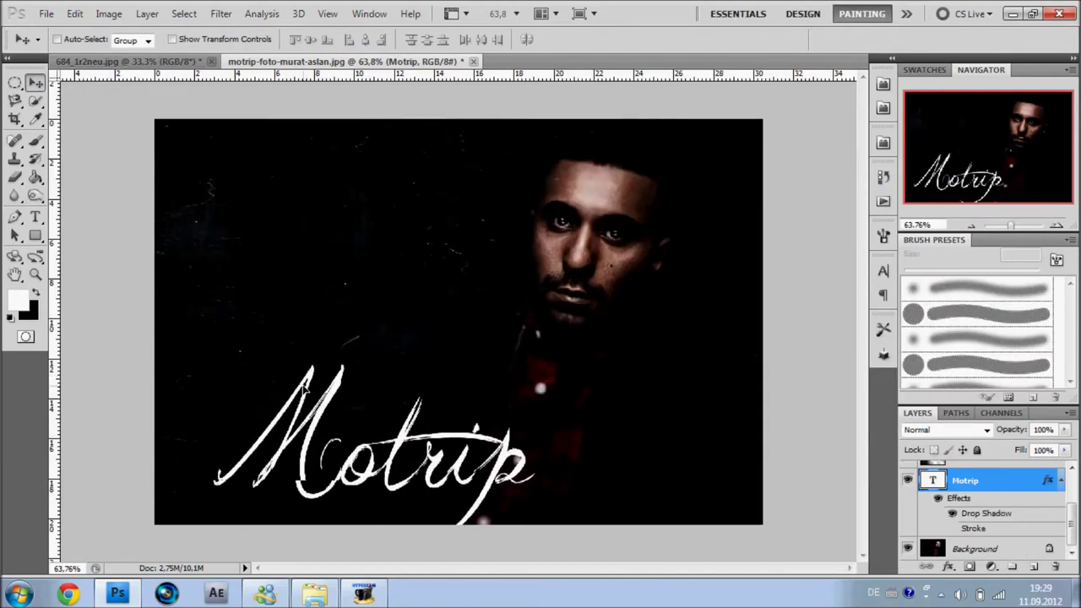
Start a new text layer on the canvas
left_click(35, 218)
left_click(169, 224)
left_click(100, 39)
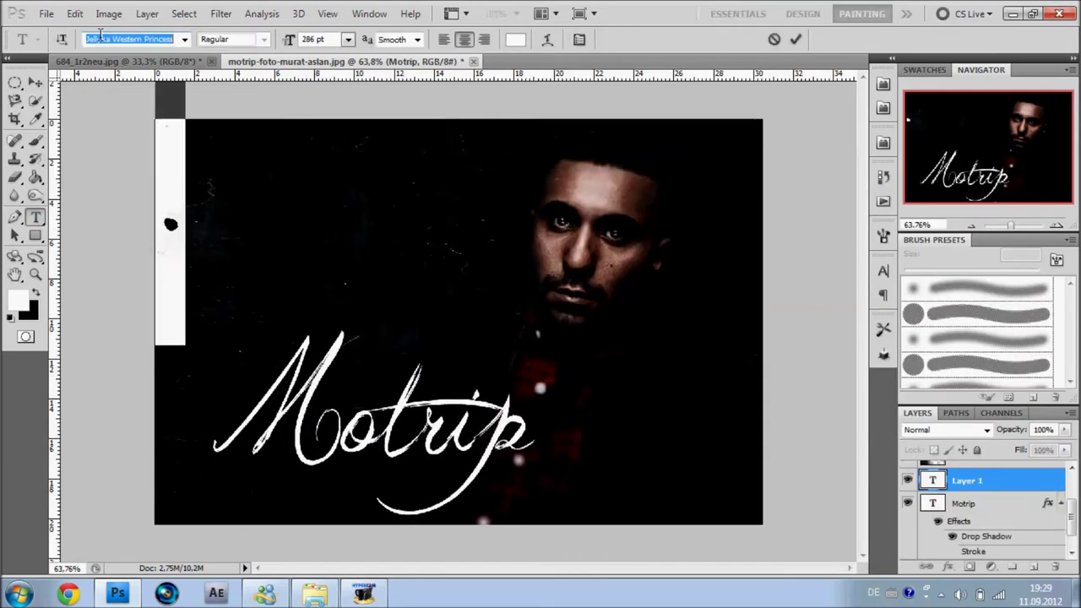
Set the new ornament text's font to Nymphette
scroll(100, 39, "down", 2)
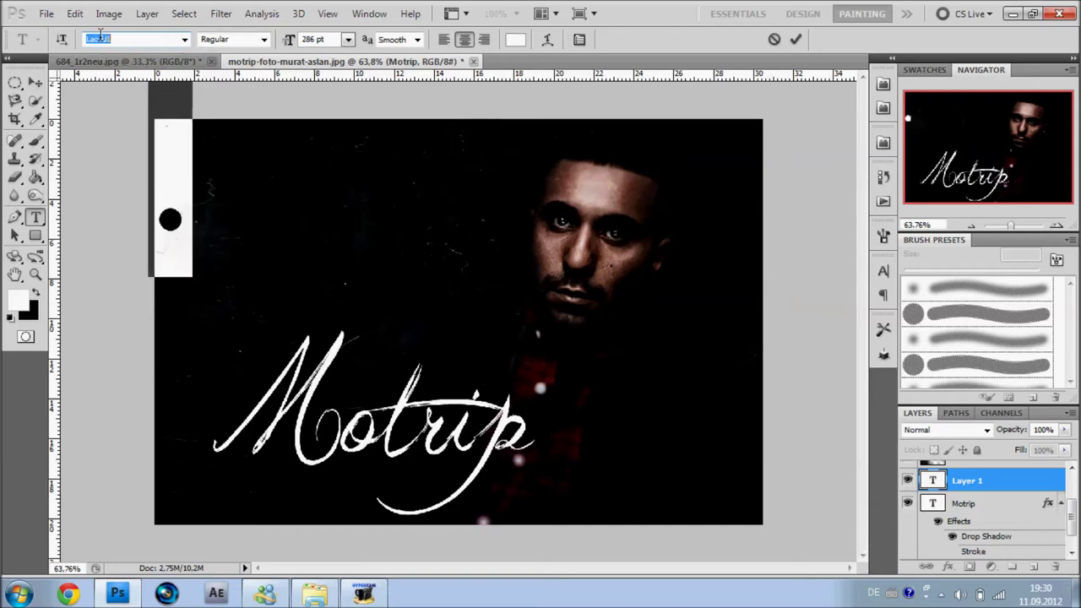
scroll(100, 38, "down", 4)
key("Escape")
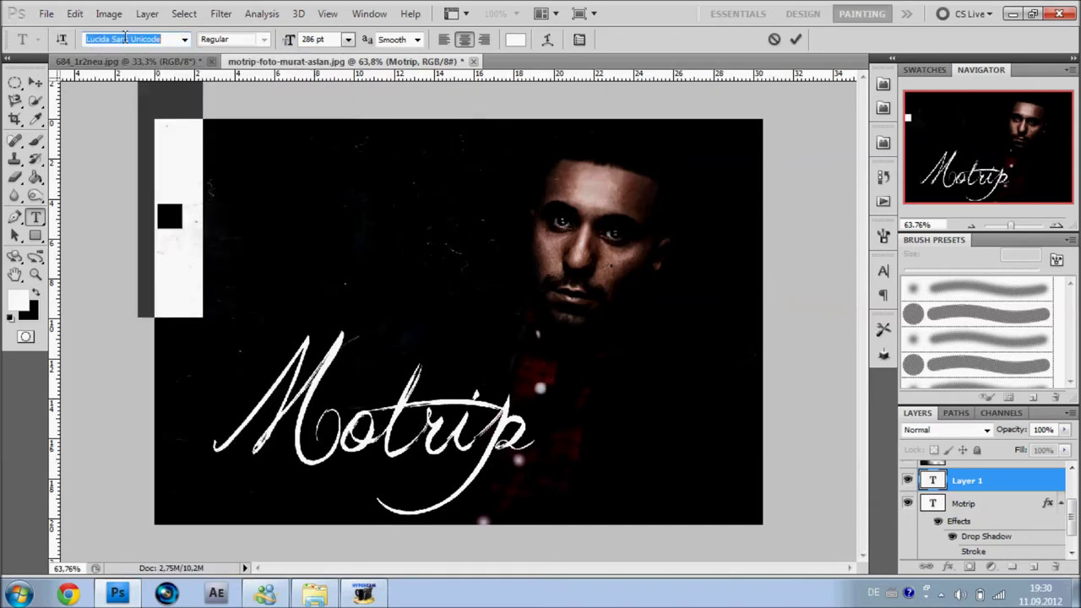
left_click(184, 39)
left_click(127, 463)
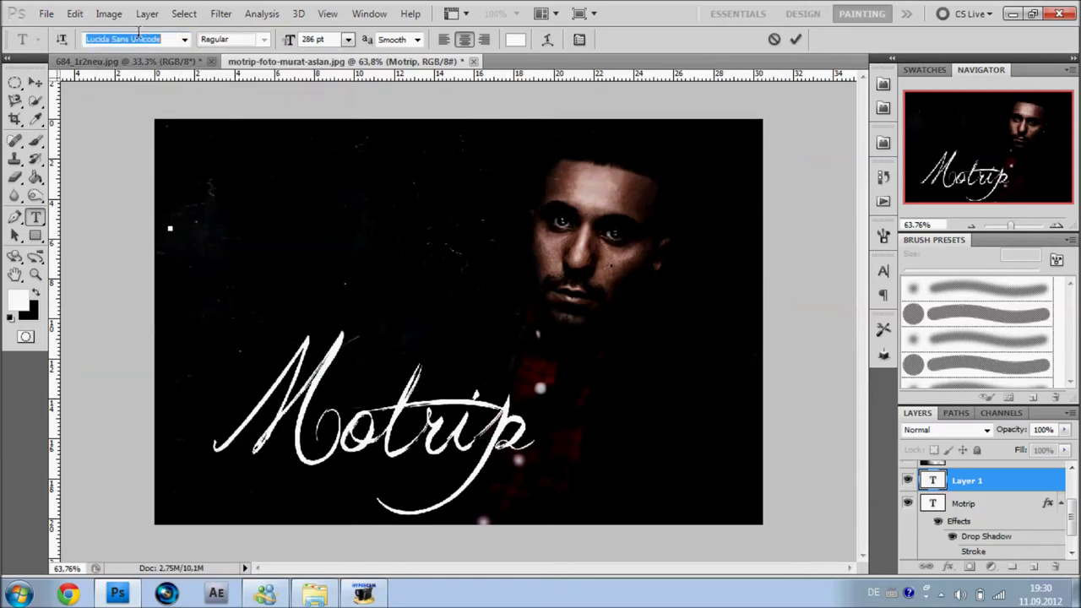
type("Nymphette")
Move the ornament beneath Motrip, stack Motrip above it, and view its drop shadow
left_click(35, 82)
left_click_drag(211, 161, 439, 473)
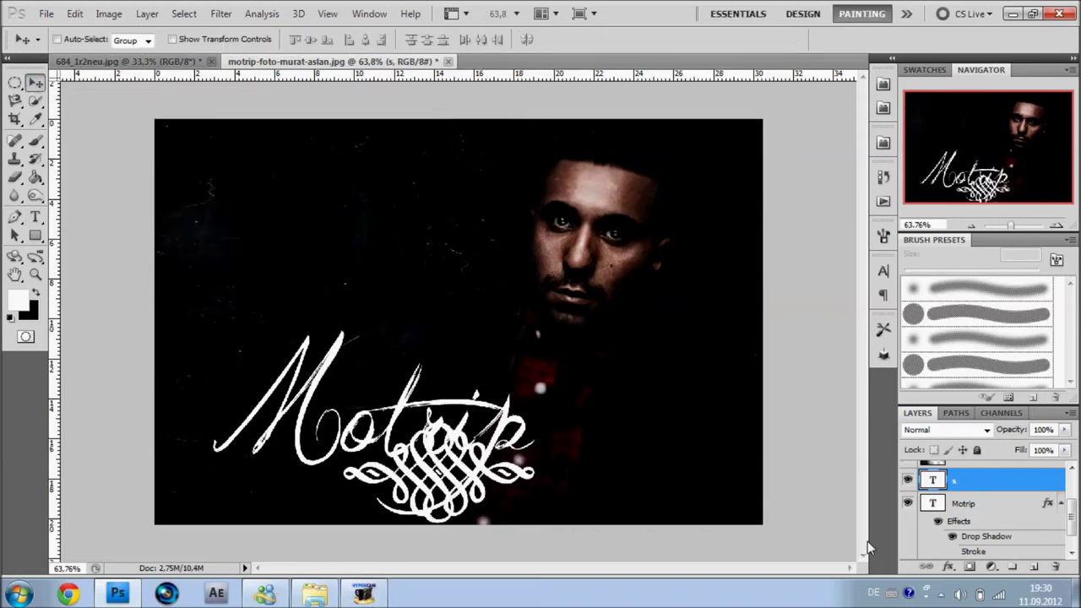
left_click_drag(964, 504, 980, 480)
double_click(980, 480)
left_click(579, 456)
left_click(594, 263)
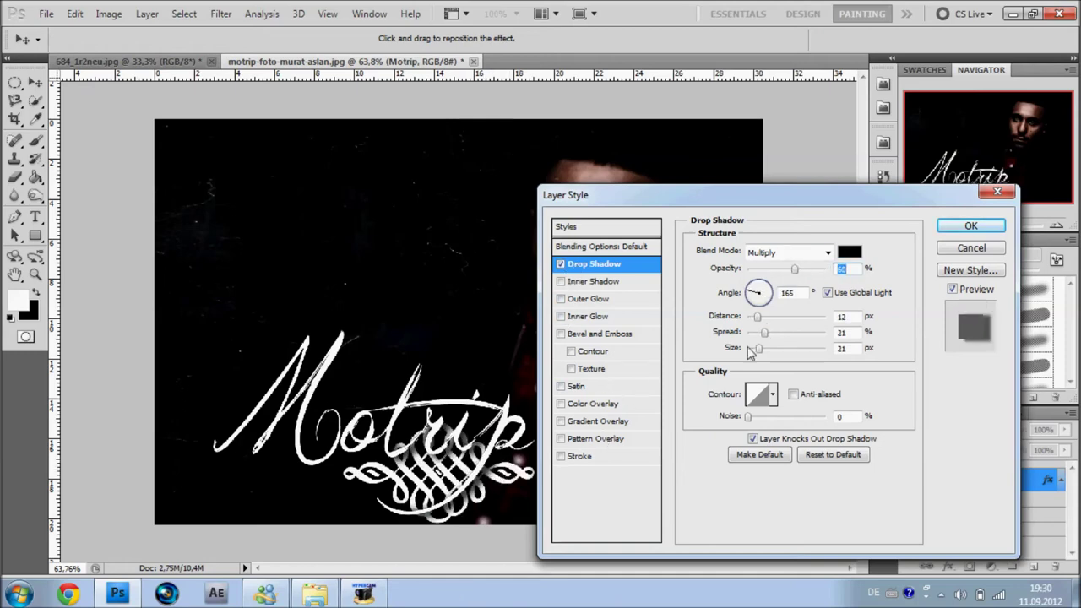
Give the title's drop shadow size 223 px and 23% opacity, then re-enable its stroke
left_click_drag(746, 348, 818, 348)
left_click_drag(794, 268, 765, 267)
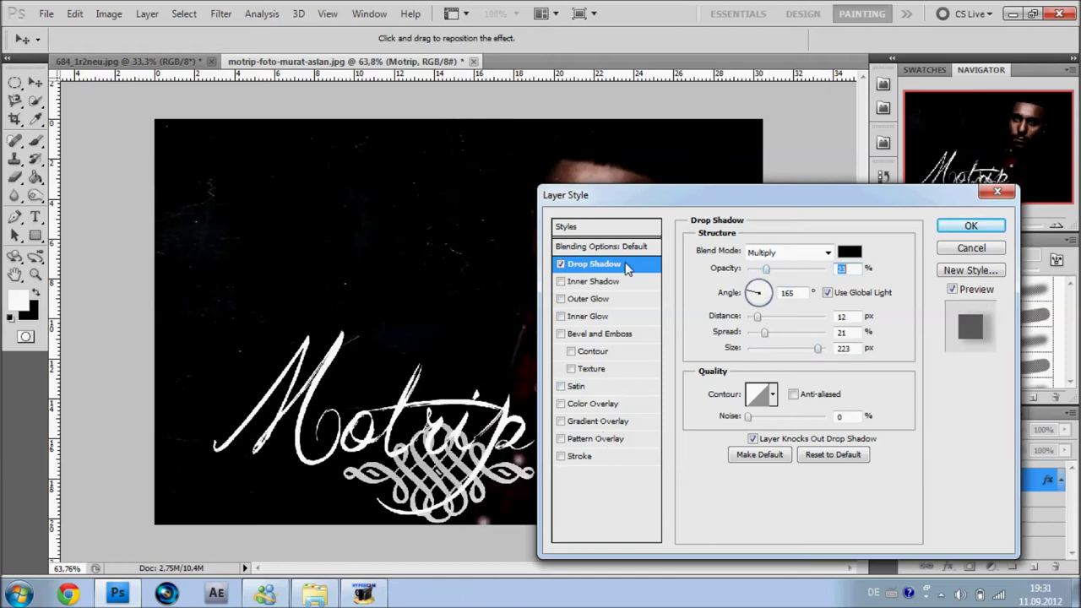
left_click(560, 264)
left_click(560, 457)
key("Return")
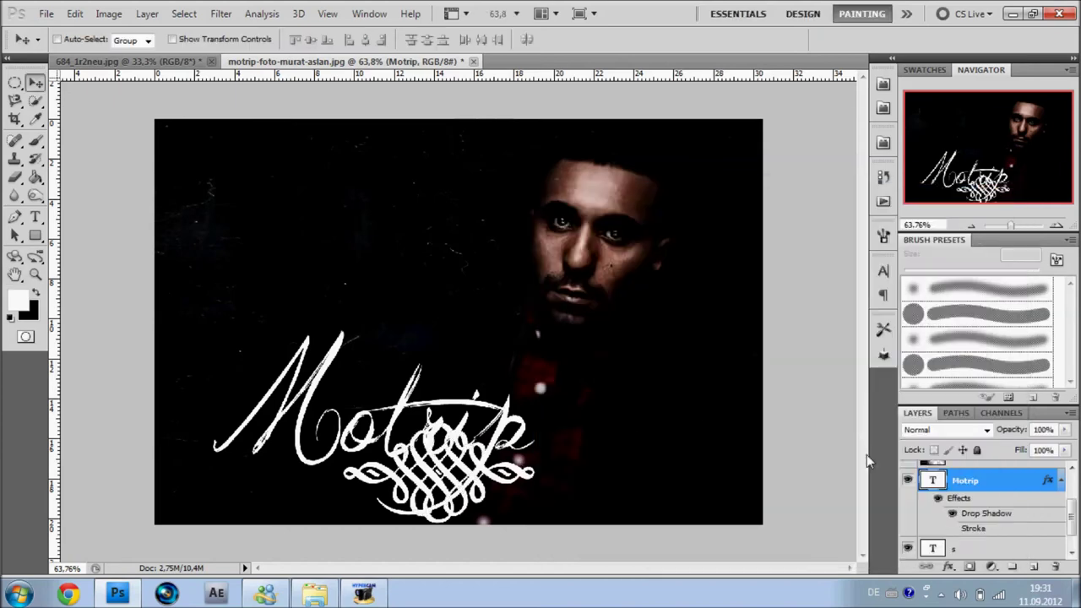
double_click(1005, 480)
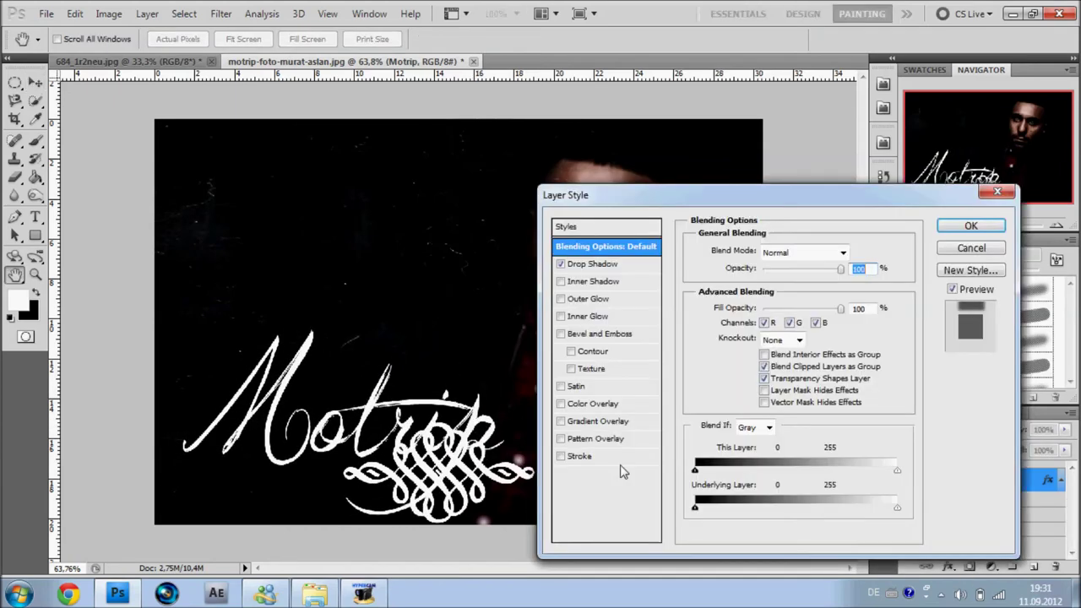
left_click(629, 456)
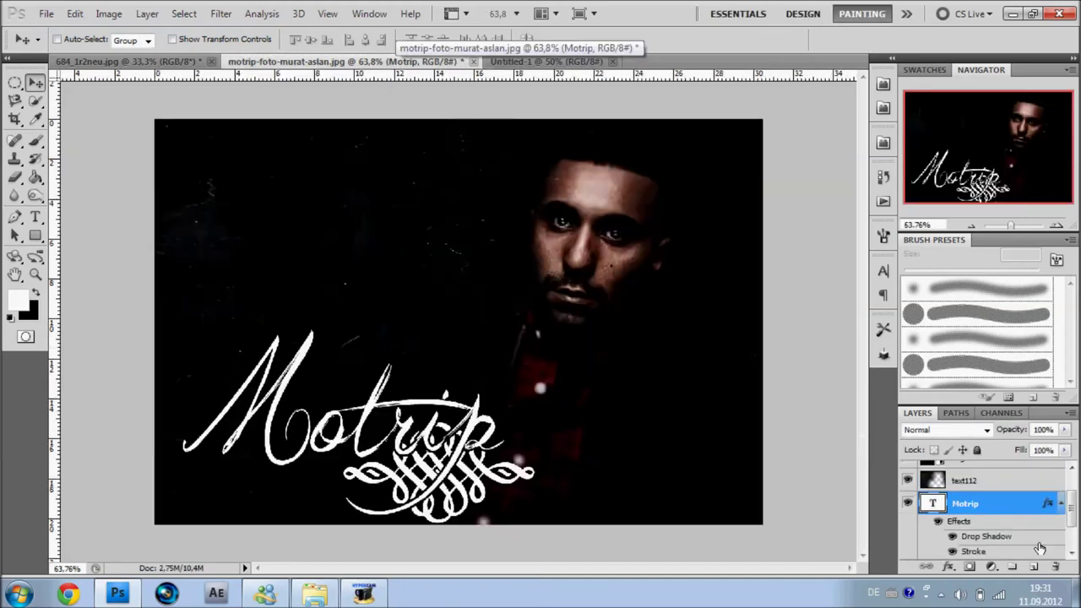
Merge all layers and drag the finished image into Untitled-1
right_click(1041, 549)
left_click(959, 459)
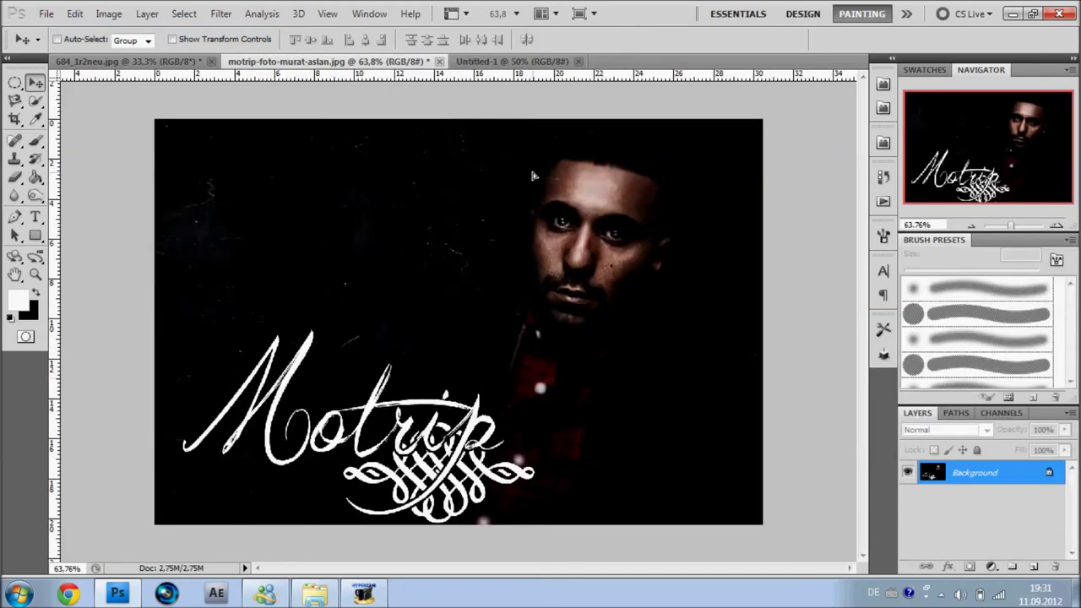
left_click_drag(540, 78, 473, 338)
Enlarge the placed image to fill the canvas, then squeeze it narrower horizontally
key("ctrl+t")
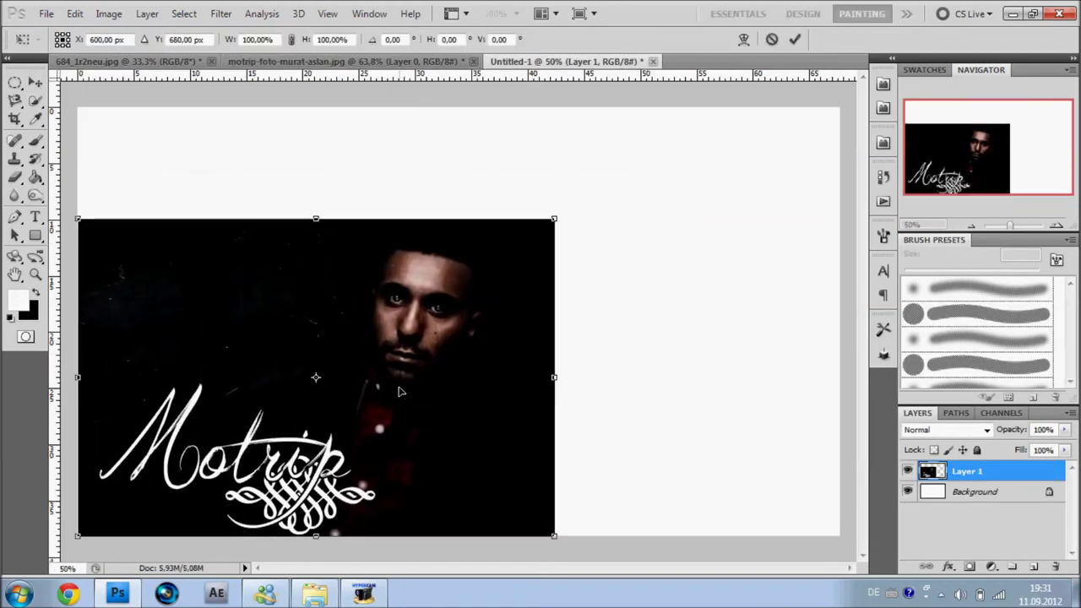
left_click_drag(561, 213, 845, 102)
key("Return")
key("ctrl+t")
left_click_drag(842, 321, 755, 322)
key("Return")
Crop the canvas to the image area, removing the white strip on the right
left_click(15, 119)
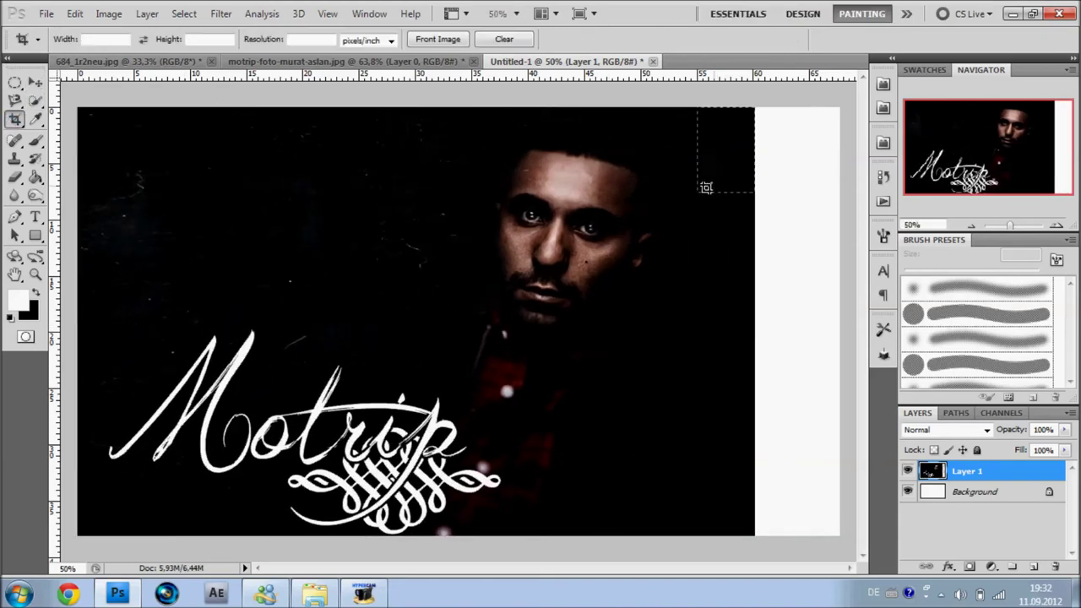
left_click_drag(706, 187, 77, 535)
key("Return")
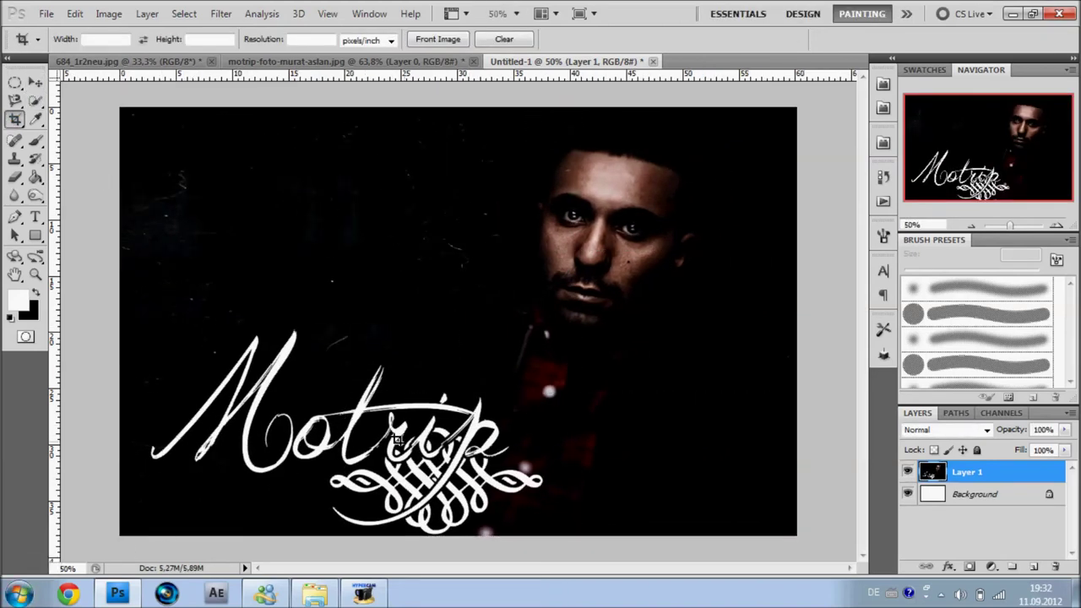
left_click(321, 596)
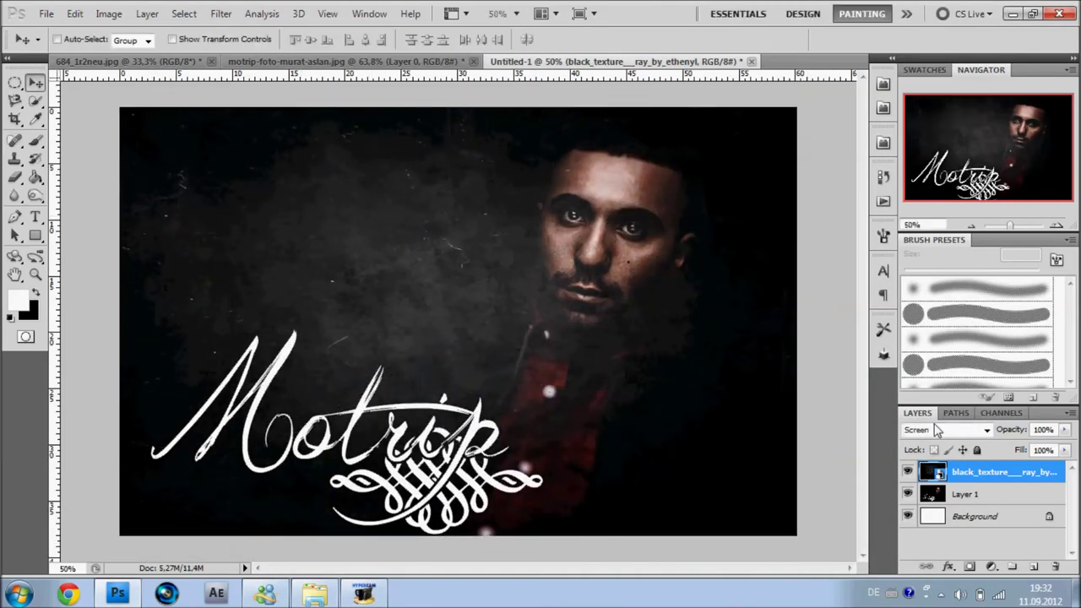
Blend the black_texture layer in Screen mode, after trying Color Dodge, and lower its fill to 23%
left_click(946, 430)
left_click(938, 161)
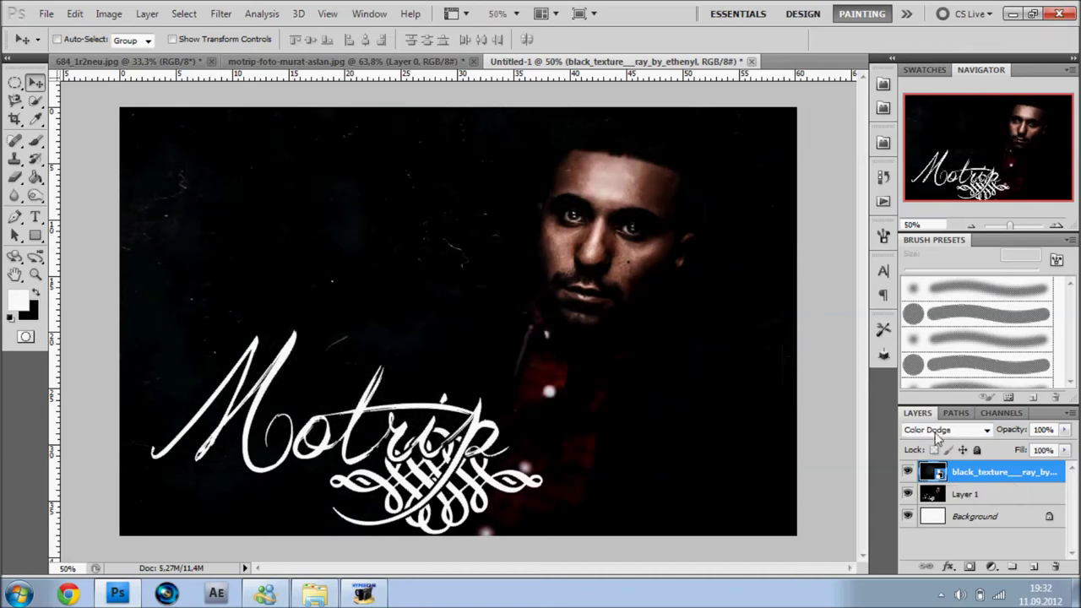
left_click(946, 430)
left_click(938, 147)
left_click_drag(1058, 469, 1002, 469)
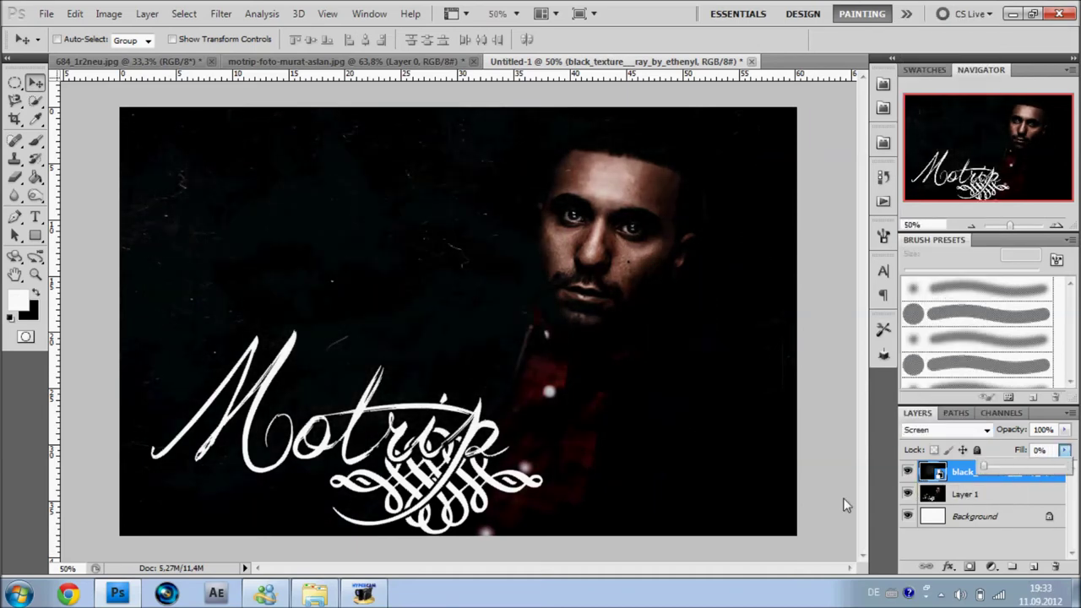
left_click_drag(714, 435, 1007, 473)
key("e")
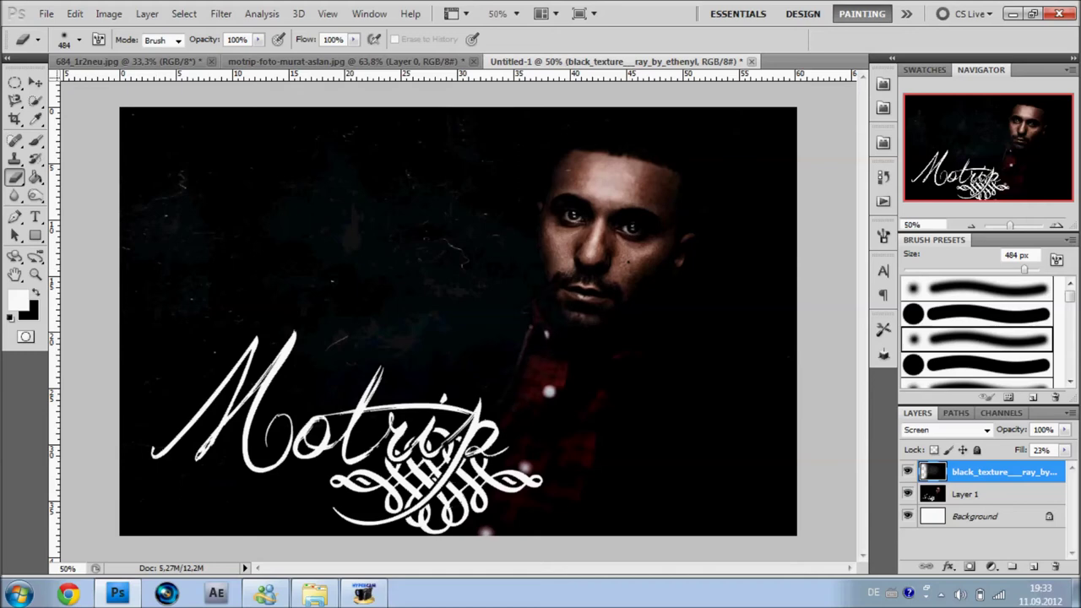
Zoom in on the eye and set the Burn tool to a 19 px brush on Midtones
key("z")
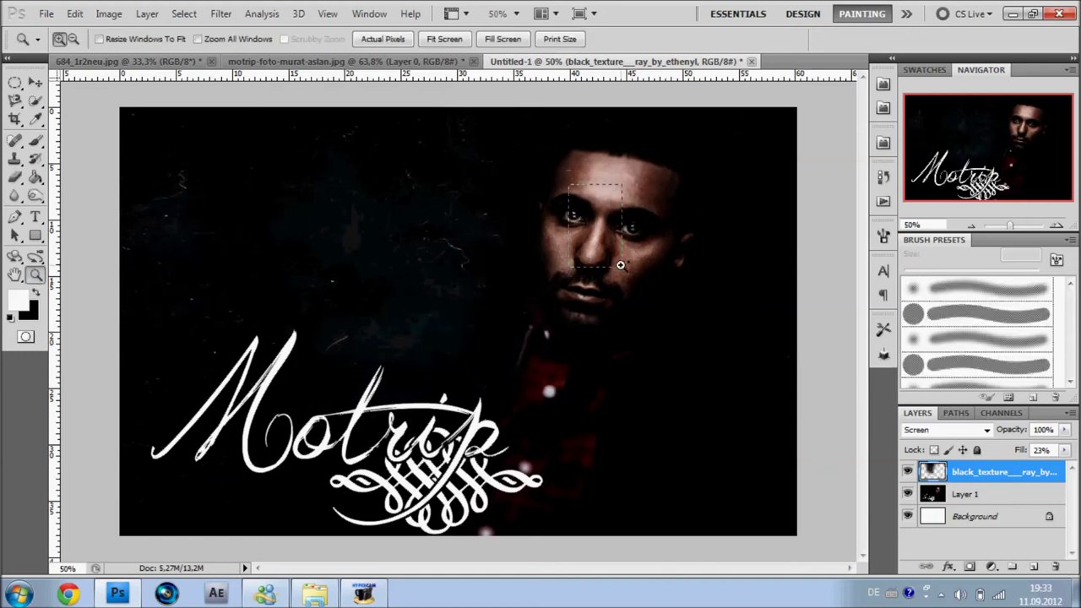
left_click_drag(272, 136, 461, 258)
left_click_drag(634, 567, 683, 566)
left_click_drag(678, 375, 678, 376)
left_click(35, 197)
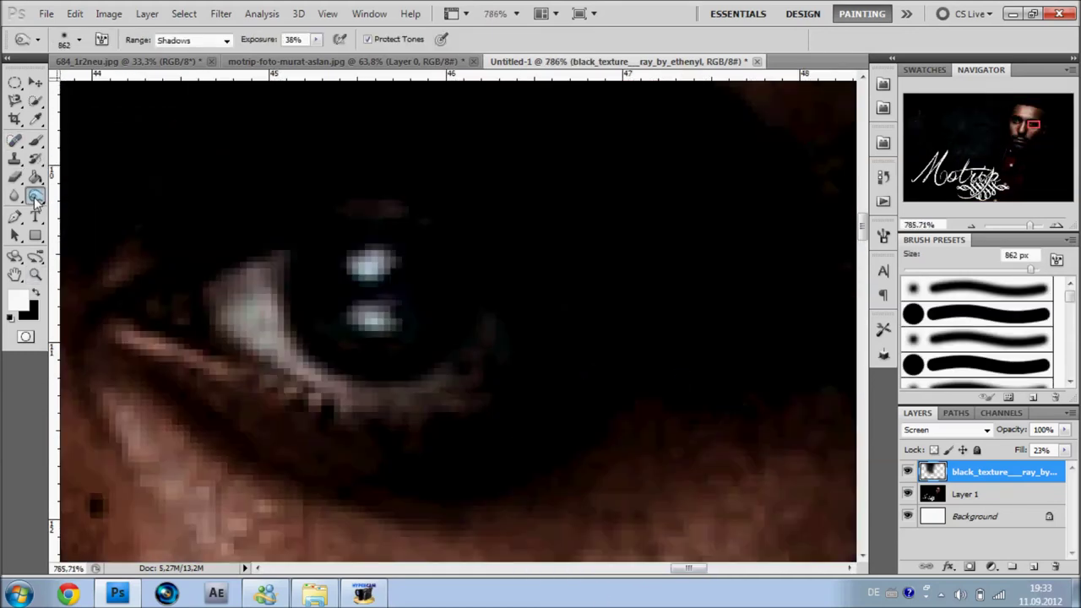
left_click(78, 40)
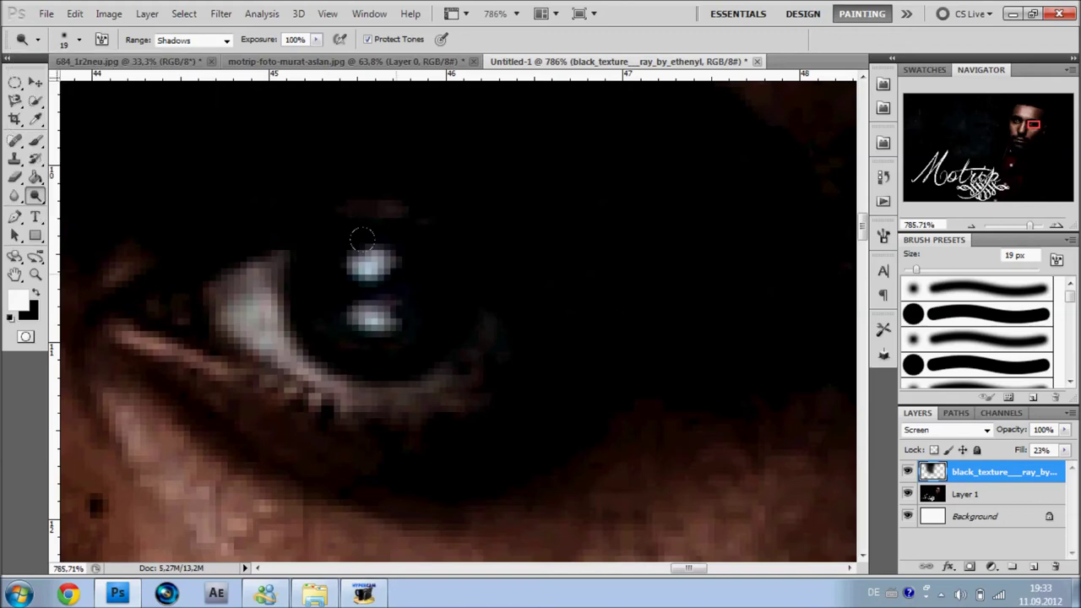
scroll(359, 247, "left", 5)
scroll(600, 508, "down", 3)
left_click(192, 40)
left_click(182, 65)
Flatten all layers into a single image
right_click(966, 494)
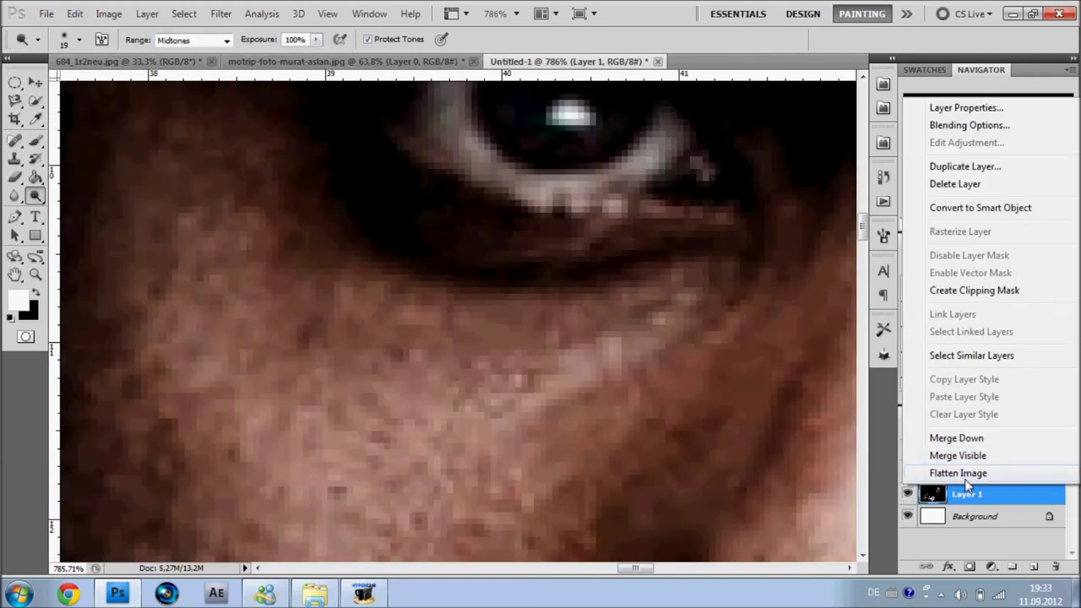
left_click(953, 473)
scroll(580, 530, "right", 5)
scroll(581, 530, "up", 2)
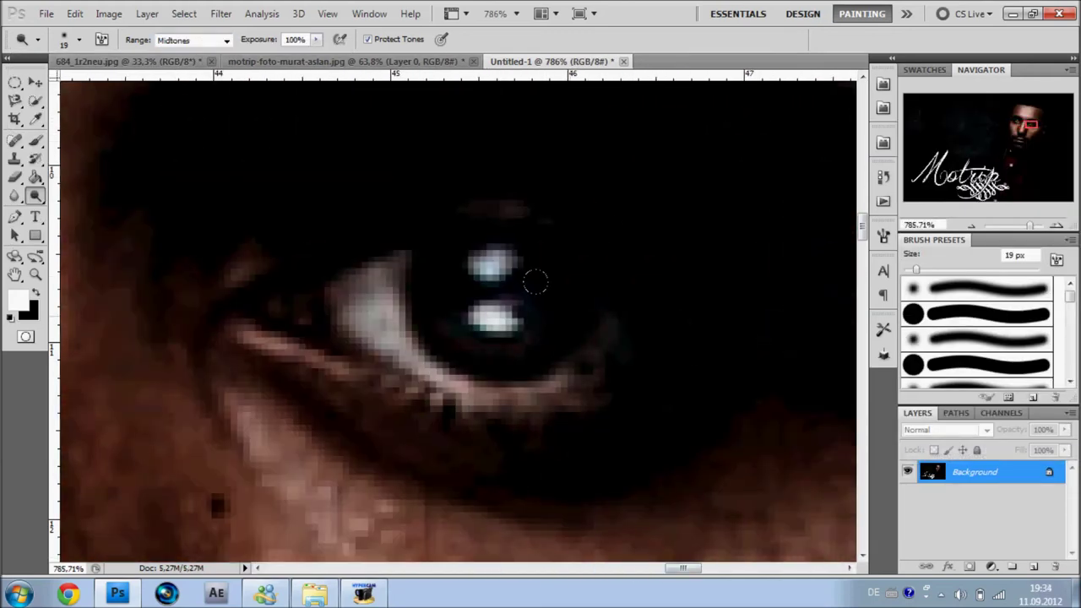
Paint the iris dark red on a new layer blended in Color mode
left_click(1012, 566)
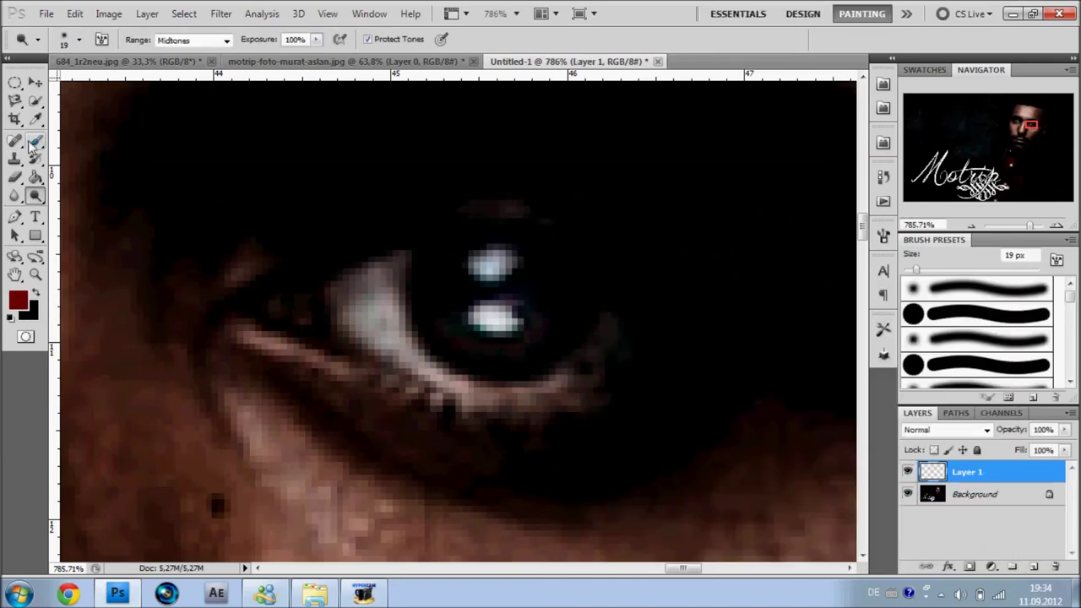
left_click(976, 339)
key("b")
left_click_drag(490, 279, 446, 267)
left_click(946, 430)
left_click(911, 411)
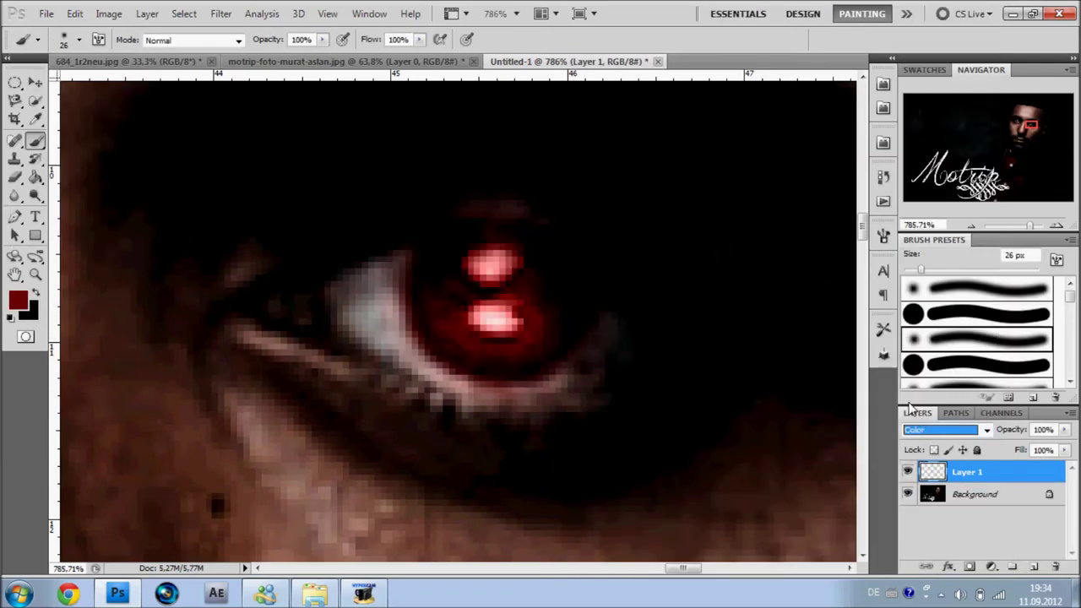
Switch to a soft round 8 px brush and duplicate the red eye layer
left_click(79, 40)
left_click(73, 84)
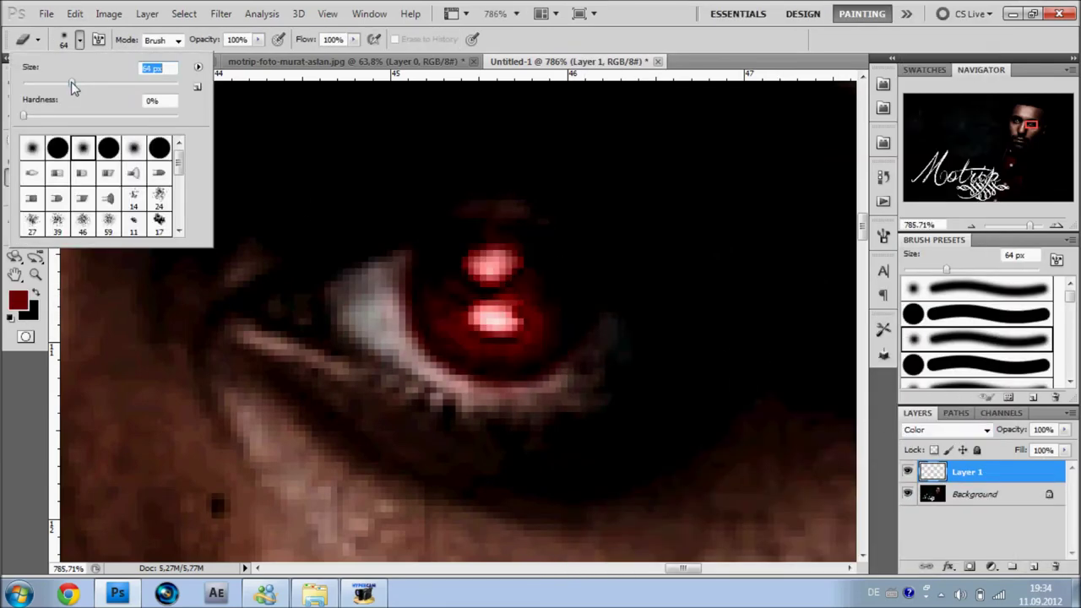
double_click(74, 146)
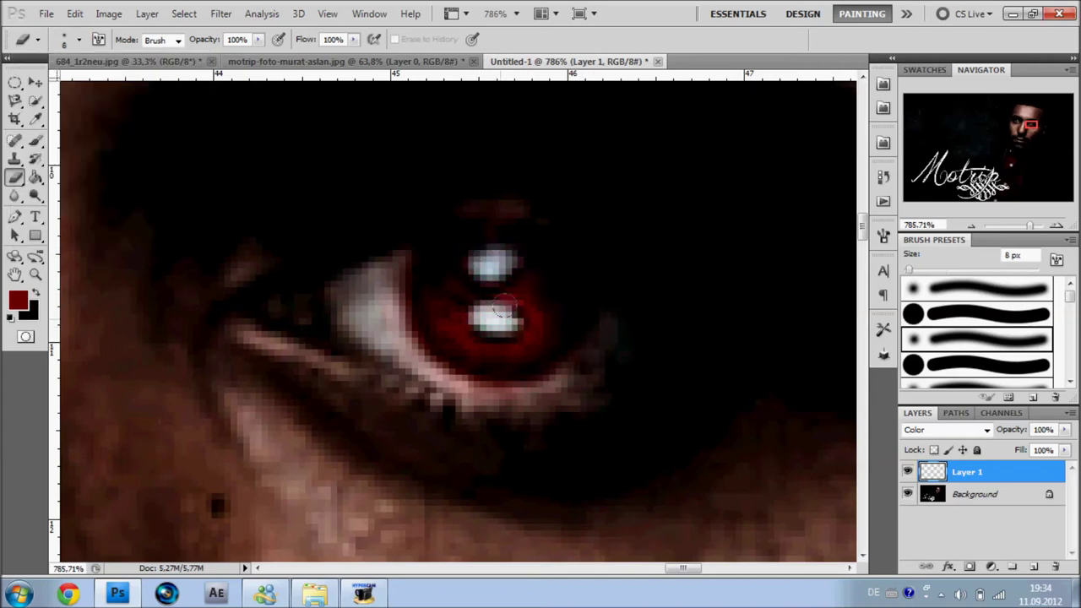
key("v")
key("alt+F9")
scroll(712, 520, "left", 3)
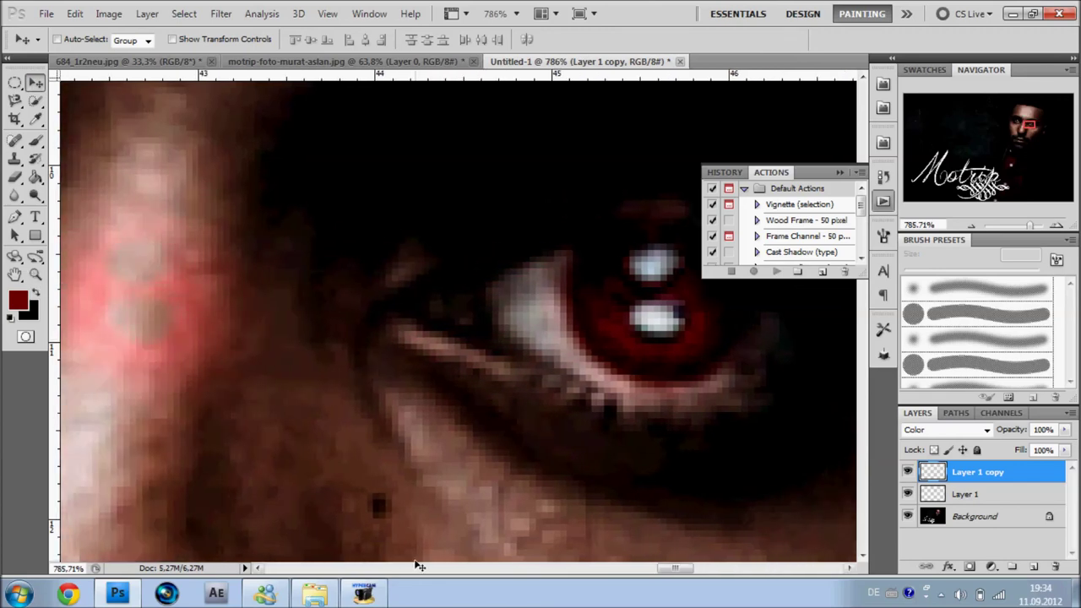
Move the copied red tint over the other eye with Free Transform
scroll(712, 520, "left", 8)
left_click_drag(864, 238, 864, 226)
key("ctrl+t")
left_click_drag(316, 386, 302, 381)
key("Escape")
Merge the two red eye layers and set their opacity to 64%
key("b")
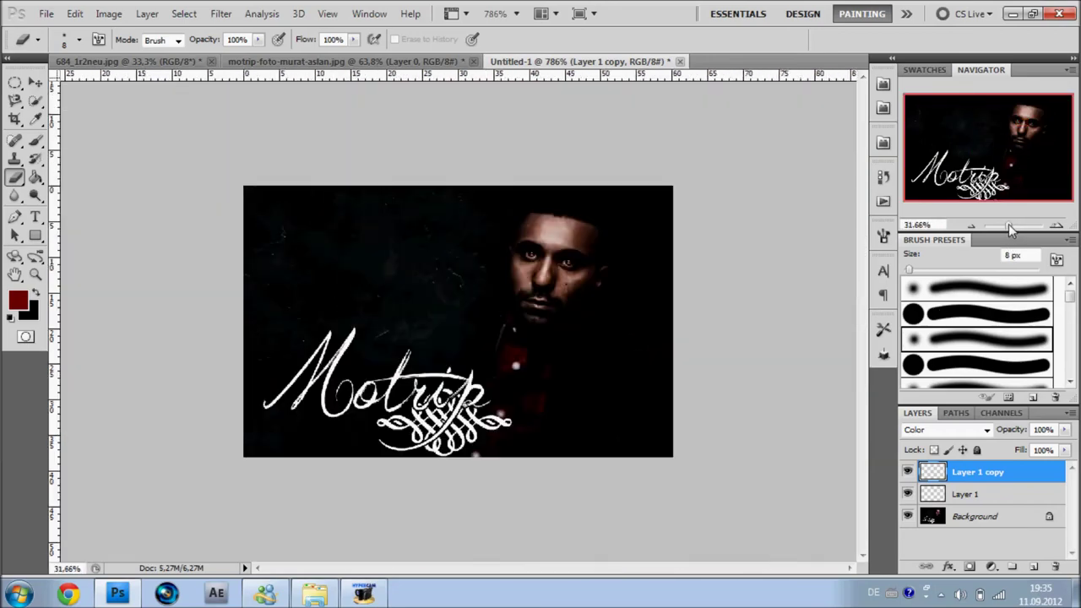
left_click_drag(1029, 226, 1010, 226)
key("ctrl+u")
key("Escape")
key("ctrl+u")
key("Escape")
key("ctrl+e")
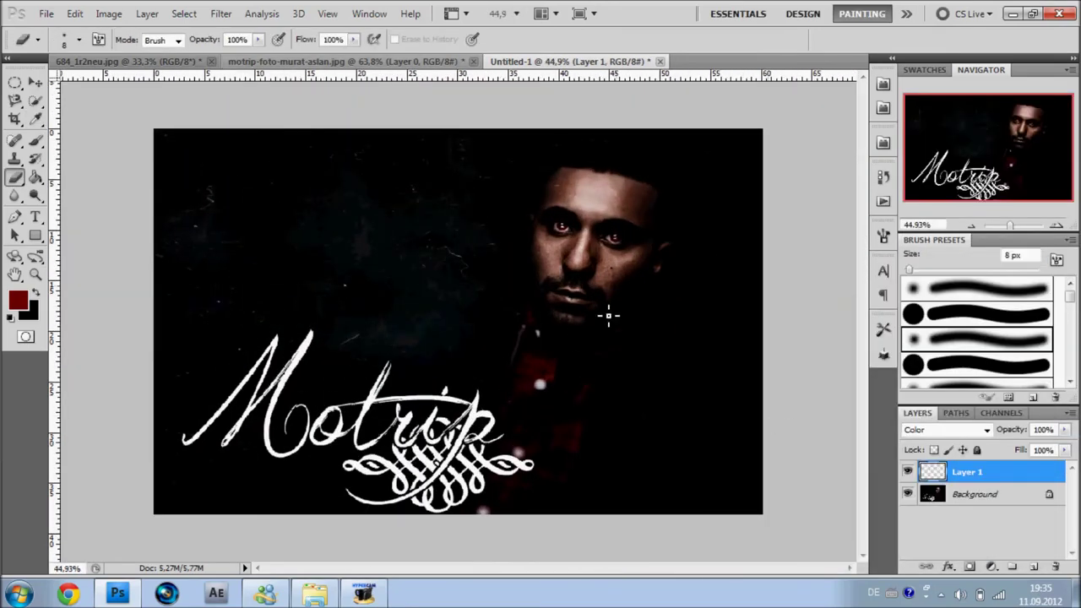
left_click_drag(1066, 430, 1036, 450)
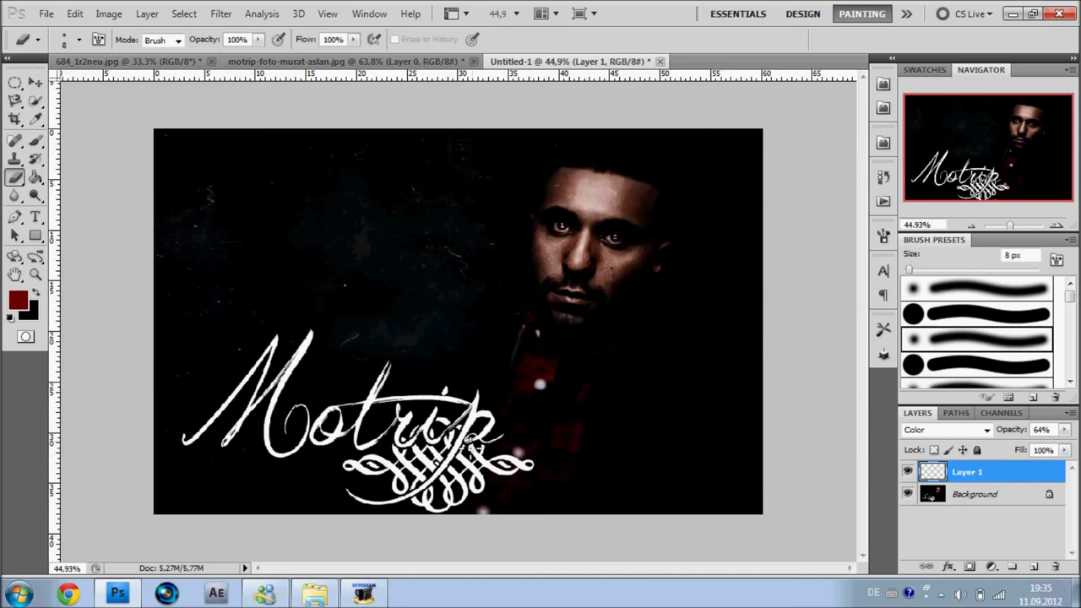
Merge the tint into the picture, quit, and save the artwork as JPEG named 'moo'
key("o")
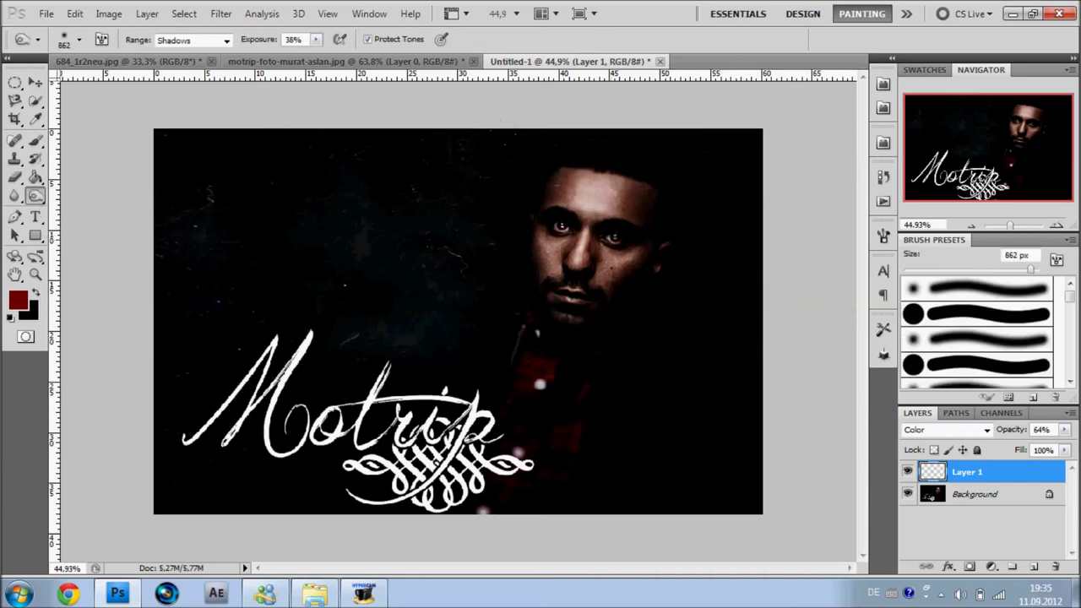
key("ctrl+e")
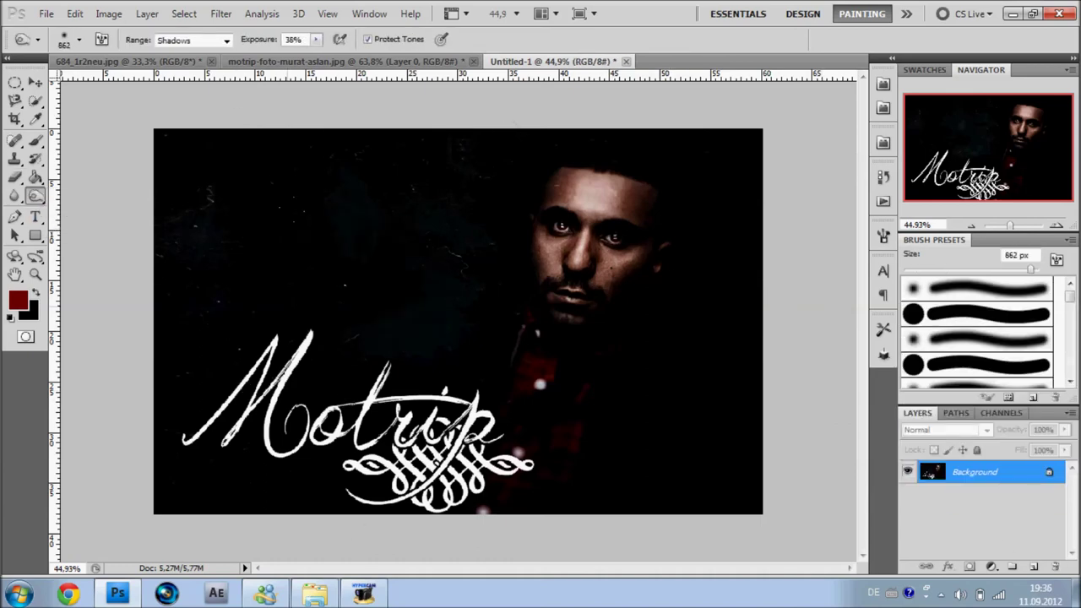
key("ctrl+q")
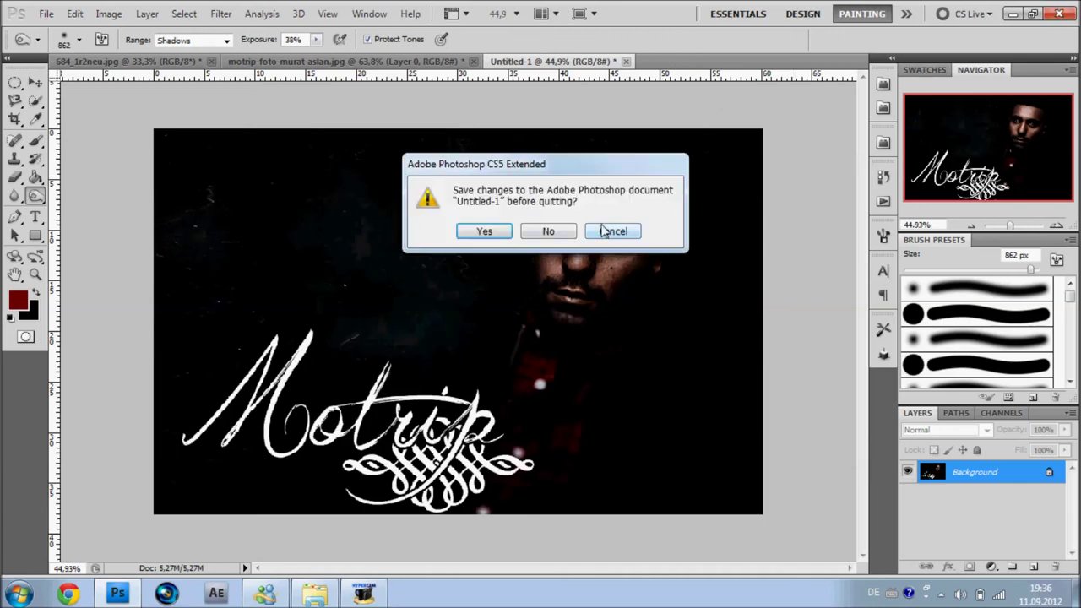
left_click(482, 233)
type("moo")
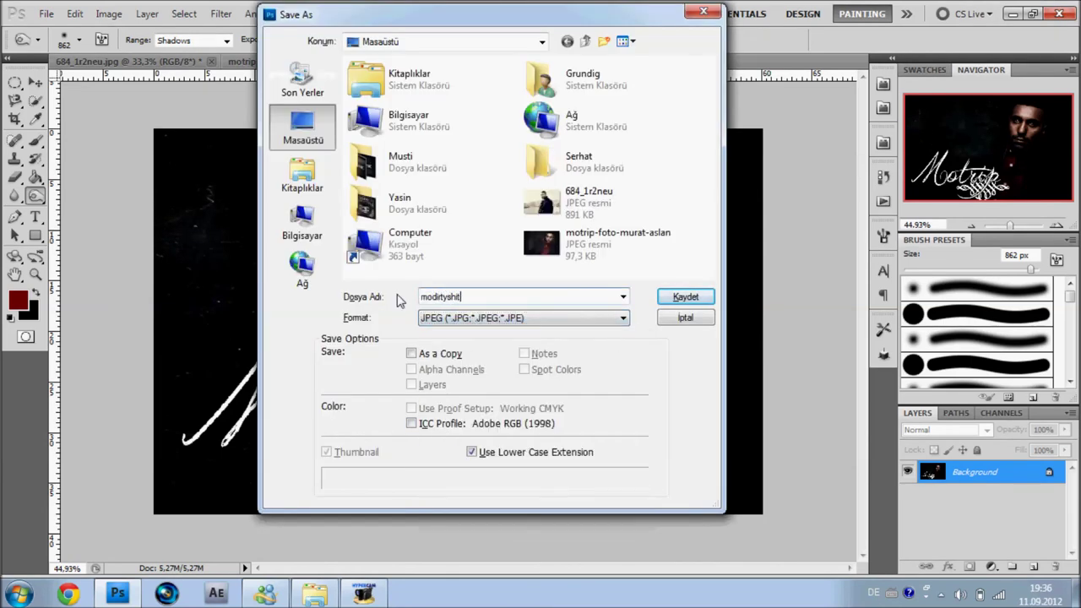
key("Return")
key("Return")
key("Return")
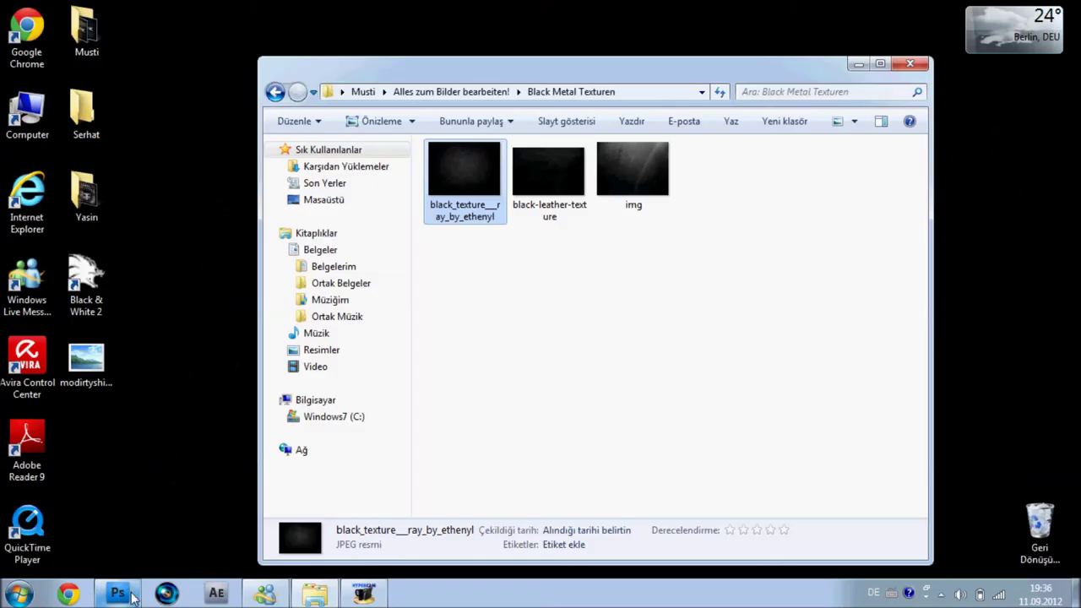